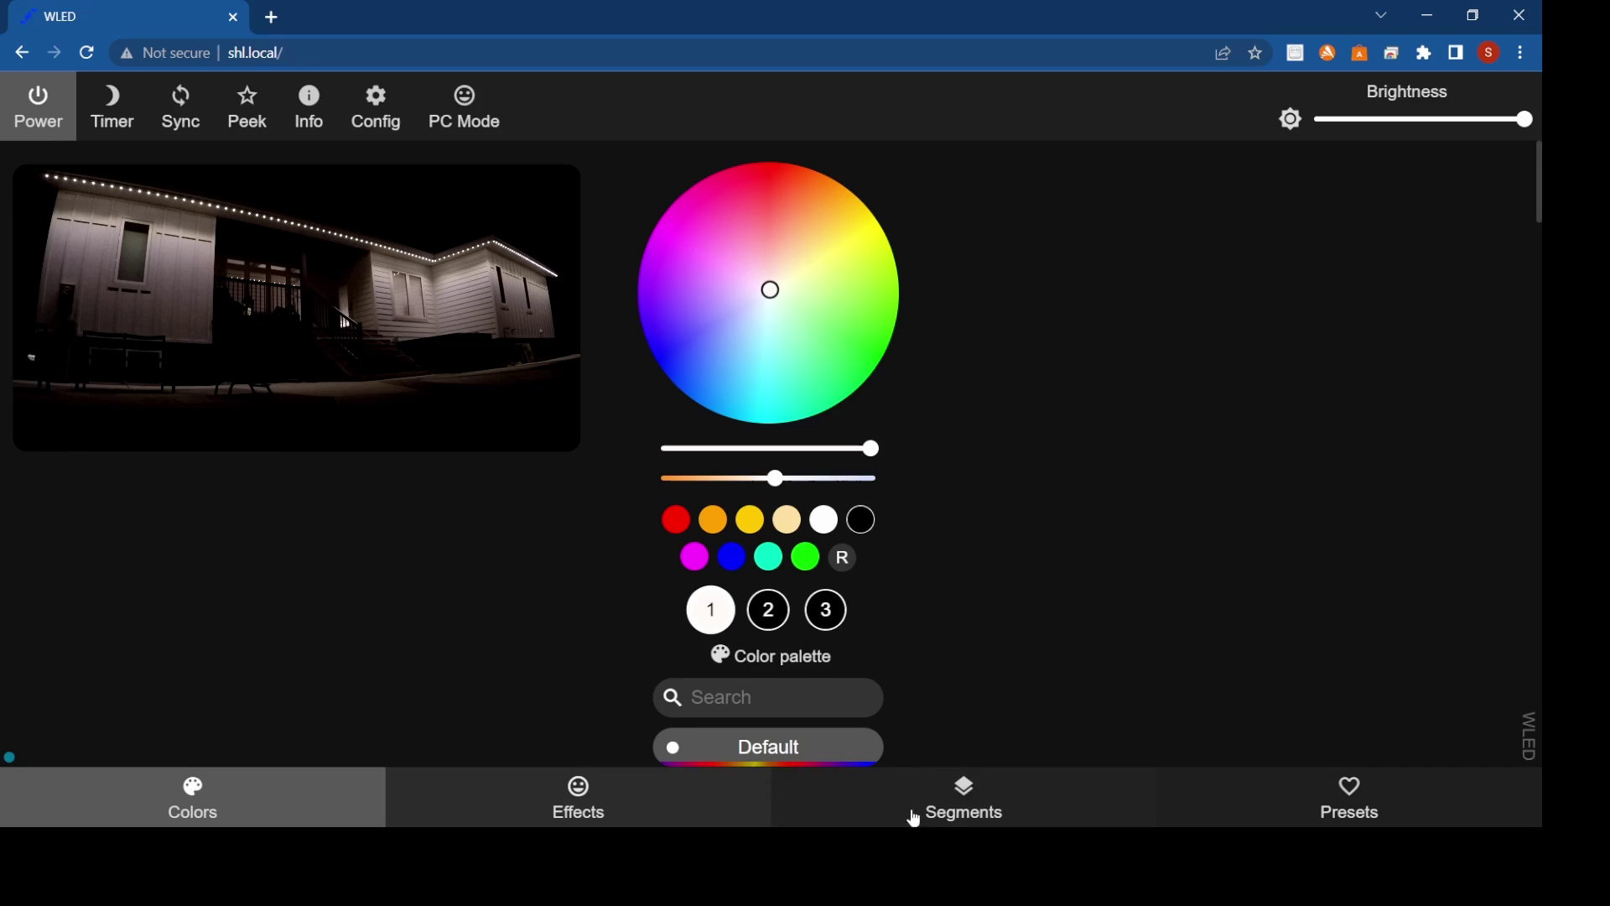
Step: Add a second segment in the strip's segment settings and expand Segment 0
{"action": "left_click", "coordinate": [970, 796]}
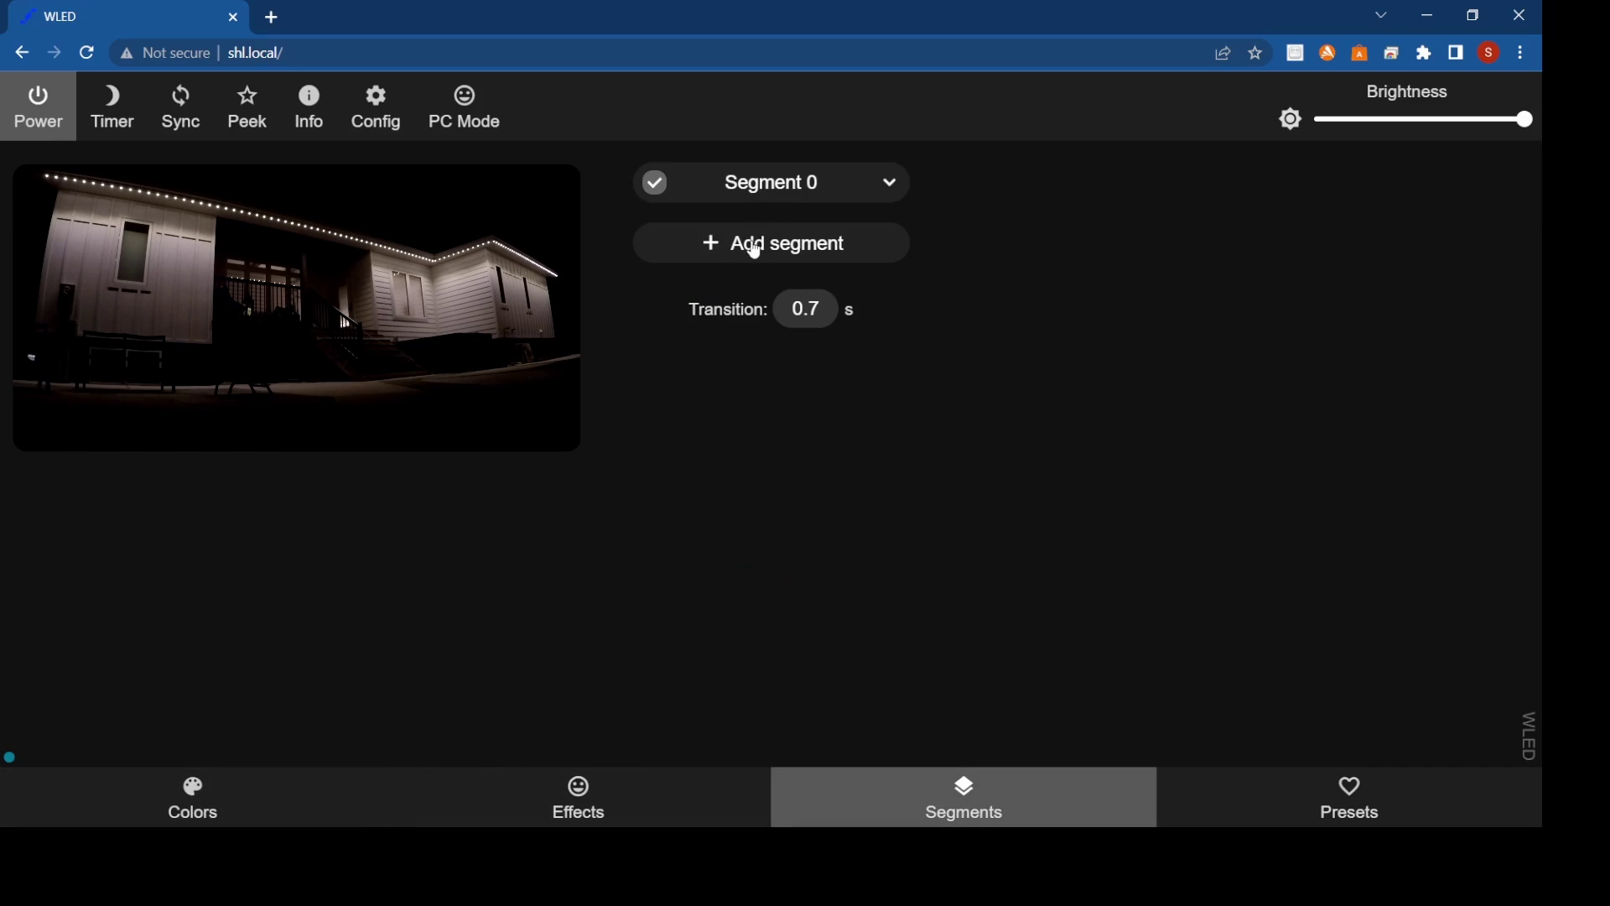
{"action": "left_click", "coordinate": [722, 248]}
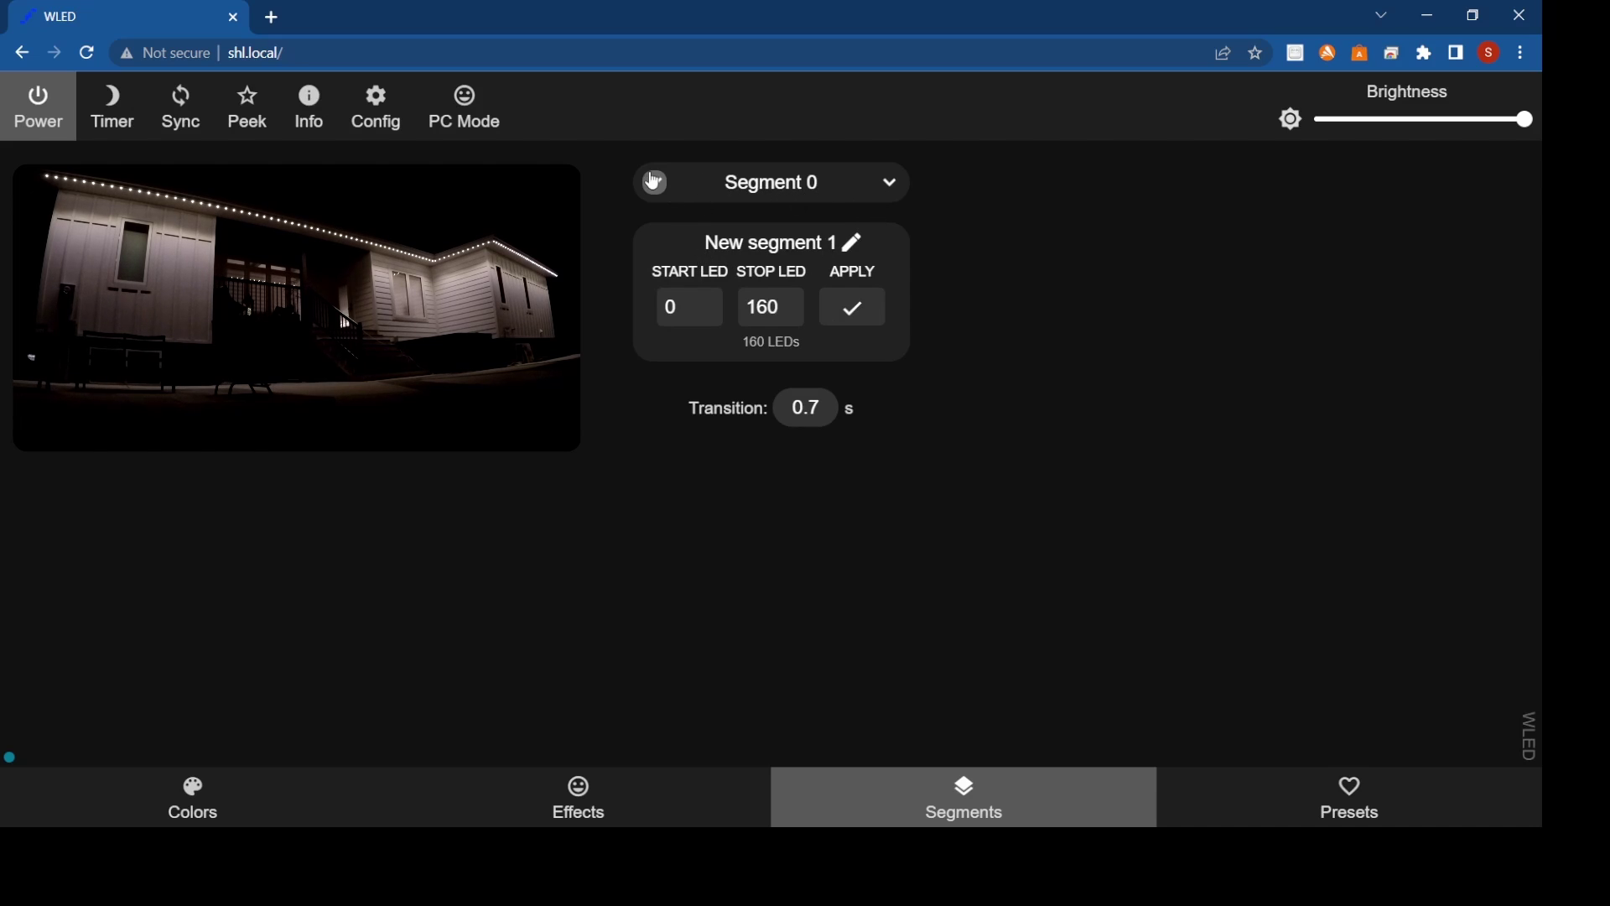
{"action": "left_click", "coordinate": [888, 189]}
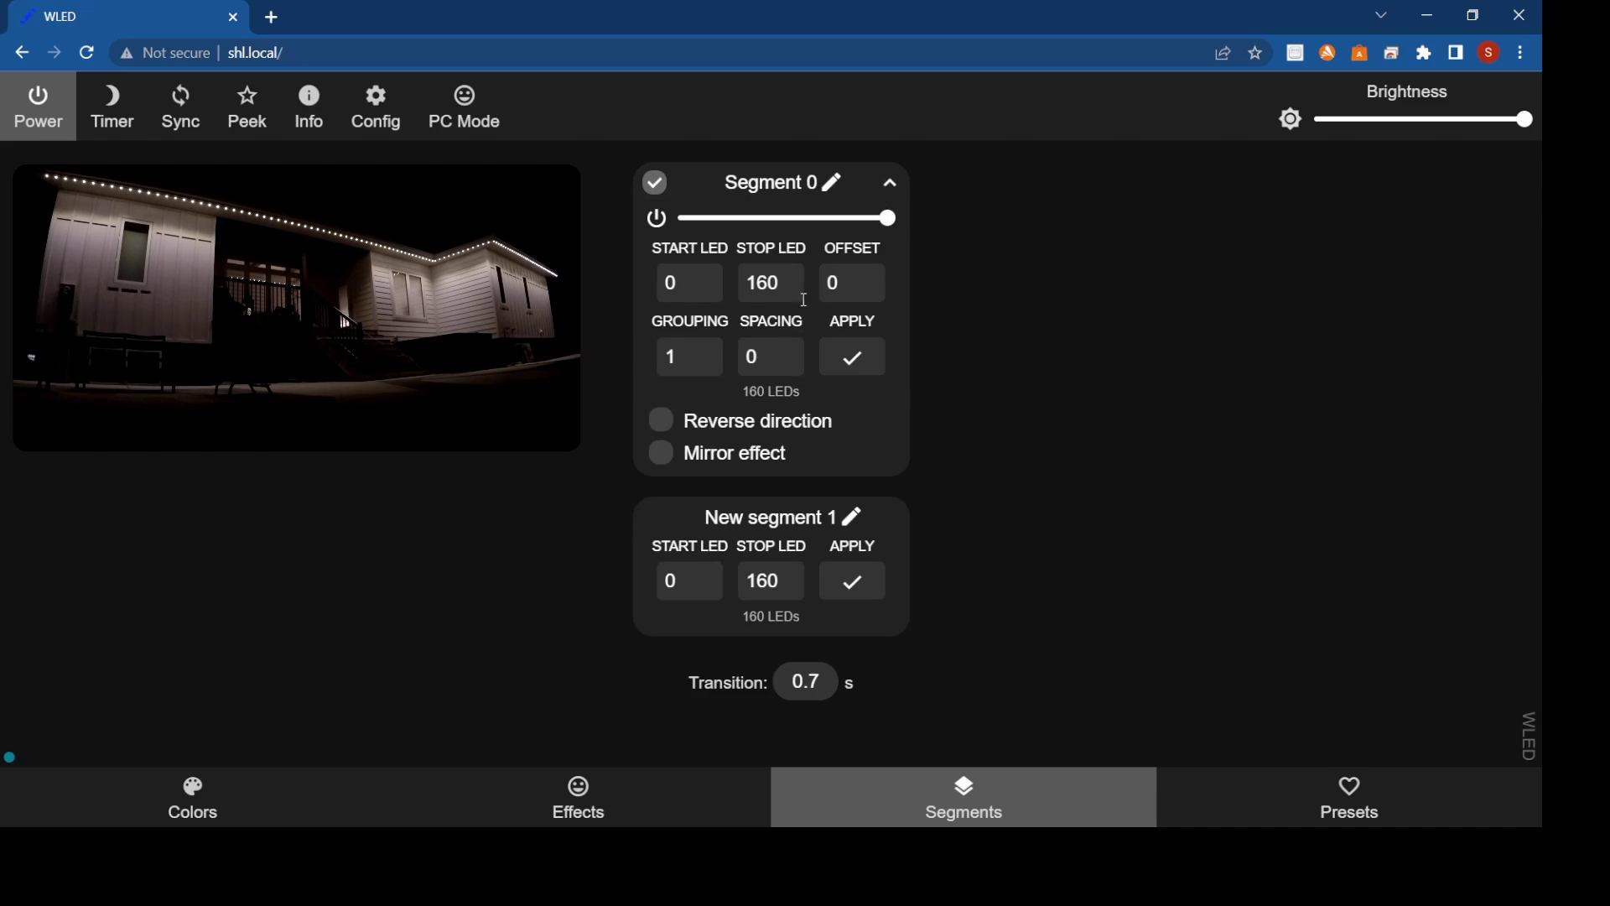
Step: Set Segment 0 to grouping 2 and spacing 2 and apply it
{"action": "left_click", "coordinate": [690, 357]}
{"action": "double_click", "coordinate": [671, 356]}
{"action": "type", "text": "2"}
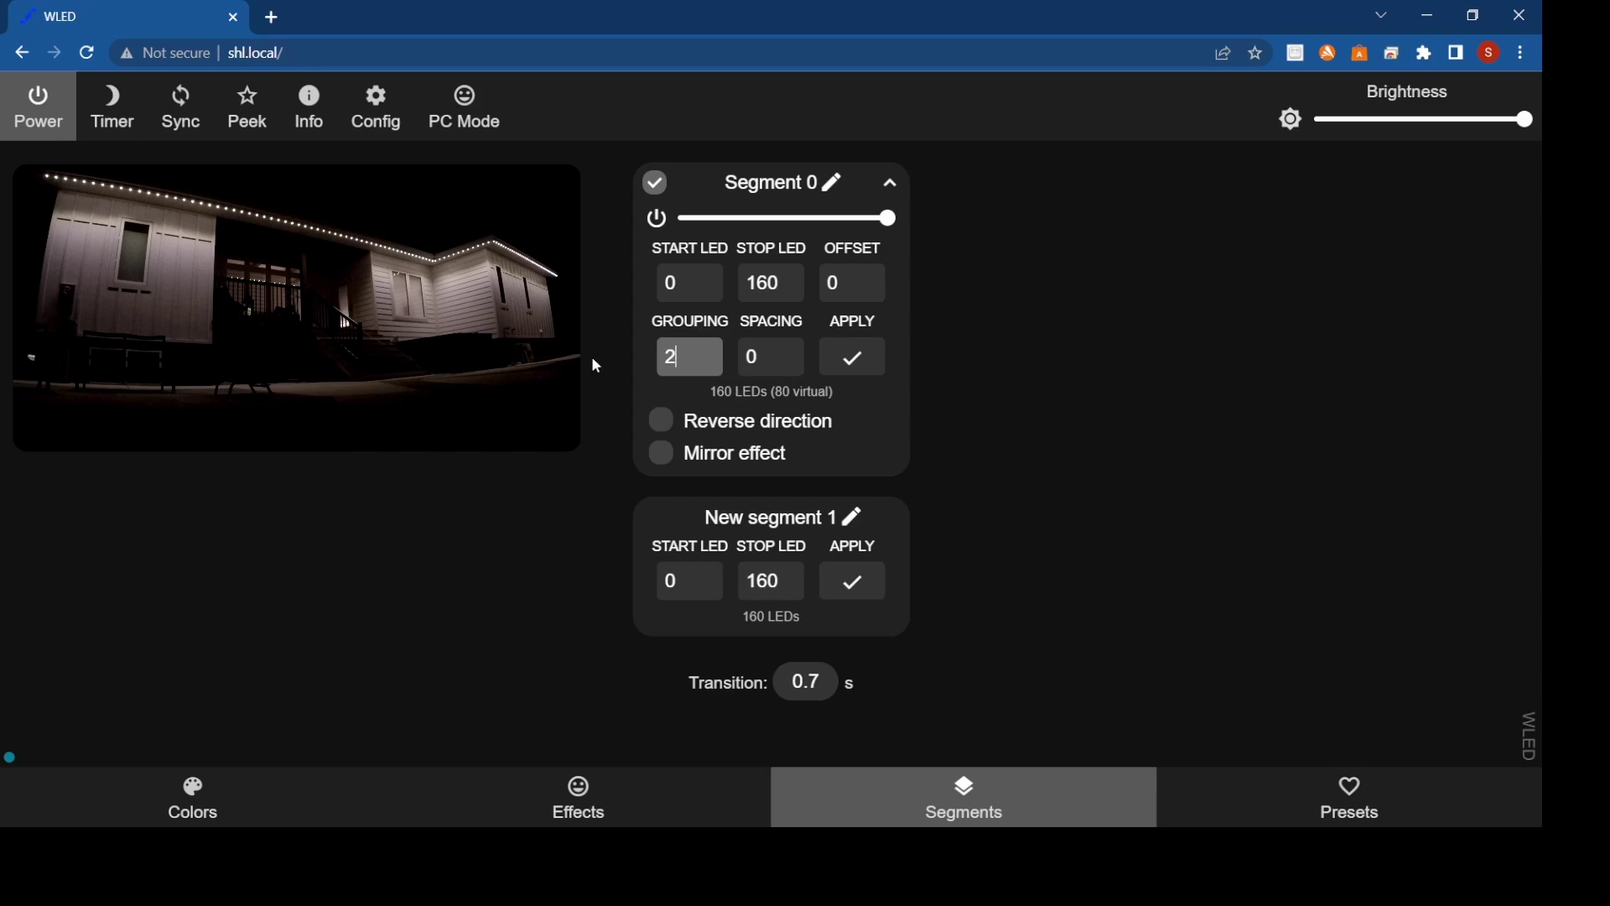
{"action": "left_click", "coordinate": [755, 356]}
{"action": "type", "text": "2"}
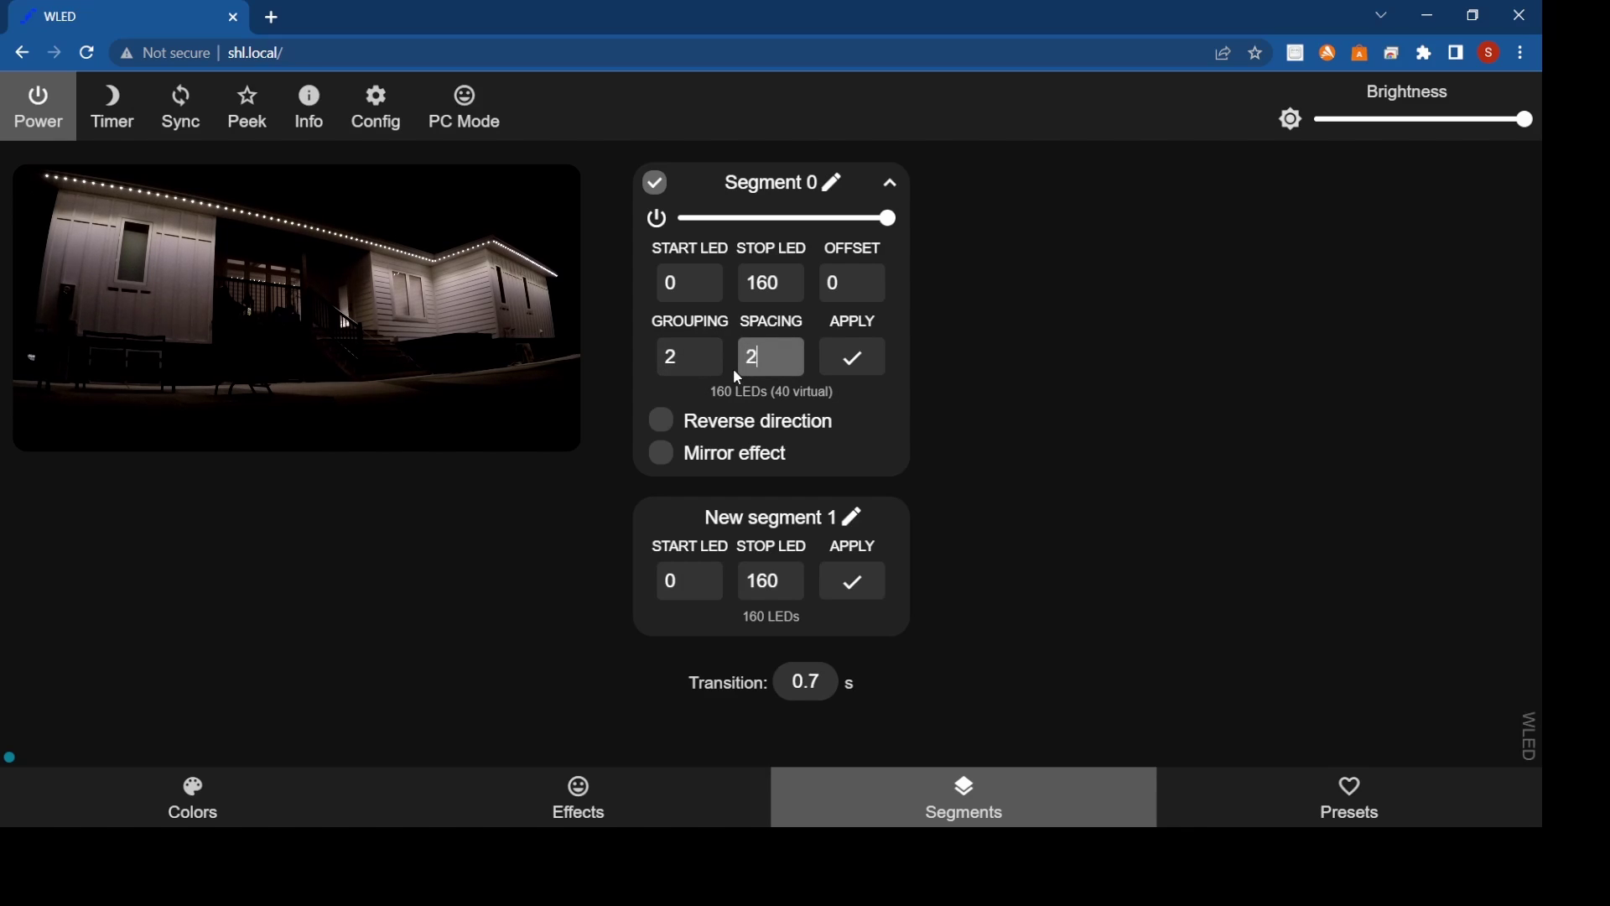
{"action": "left_click", "coordinate": [852, 357]}
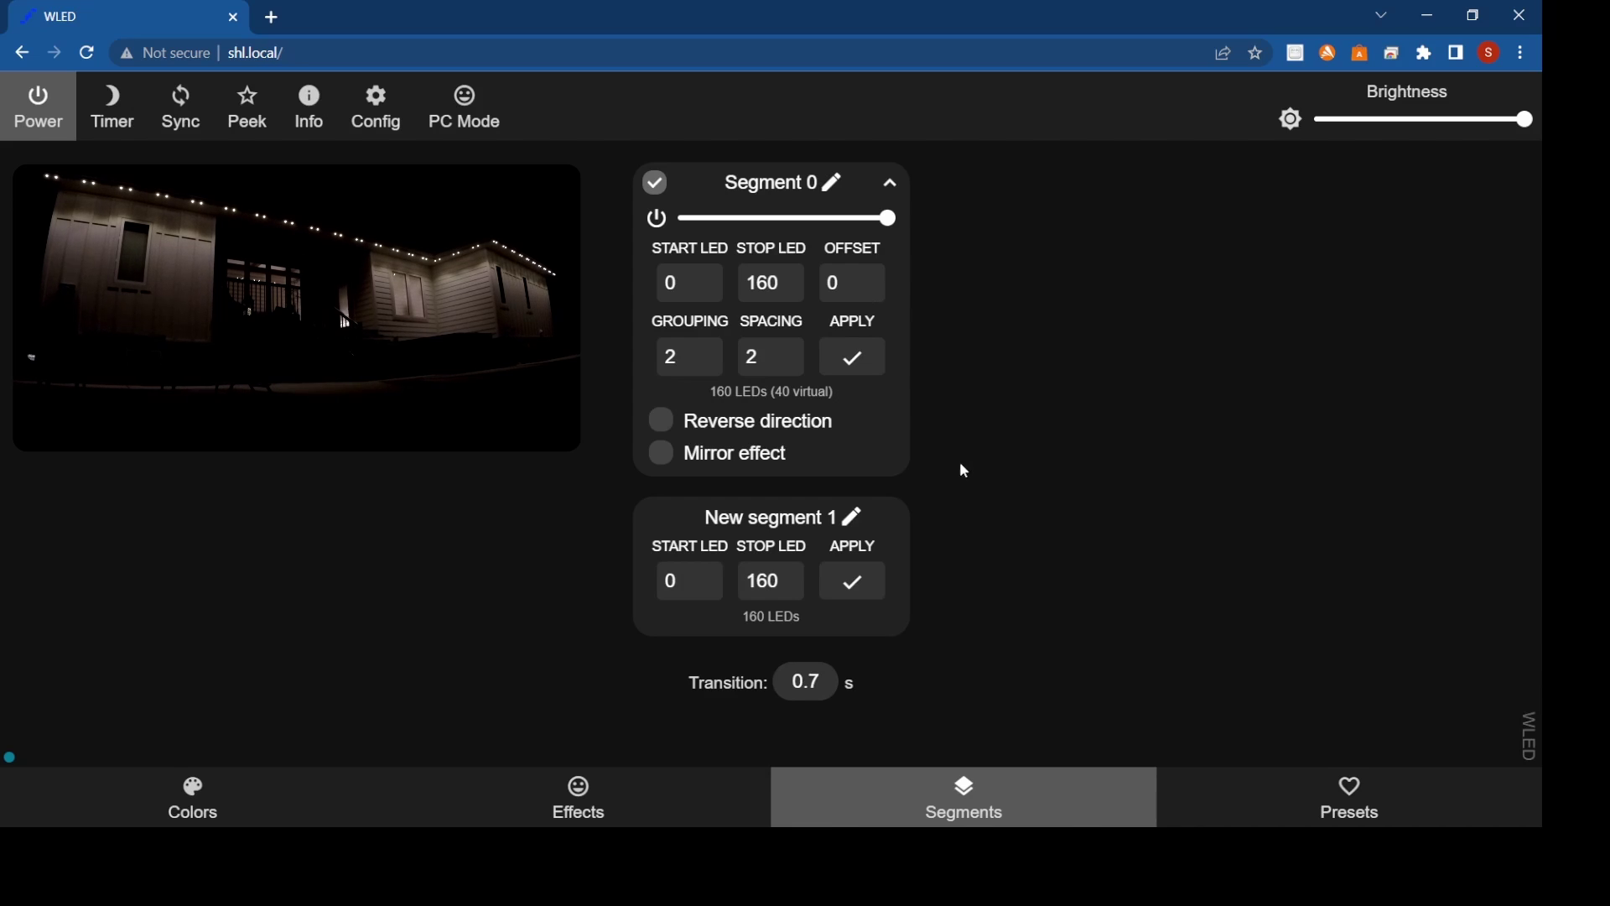
Step: Save the current state as preset ID 1 named 'white lights 2x2'
{"action": "left_click", "coordinate": [1339, 797]}
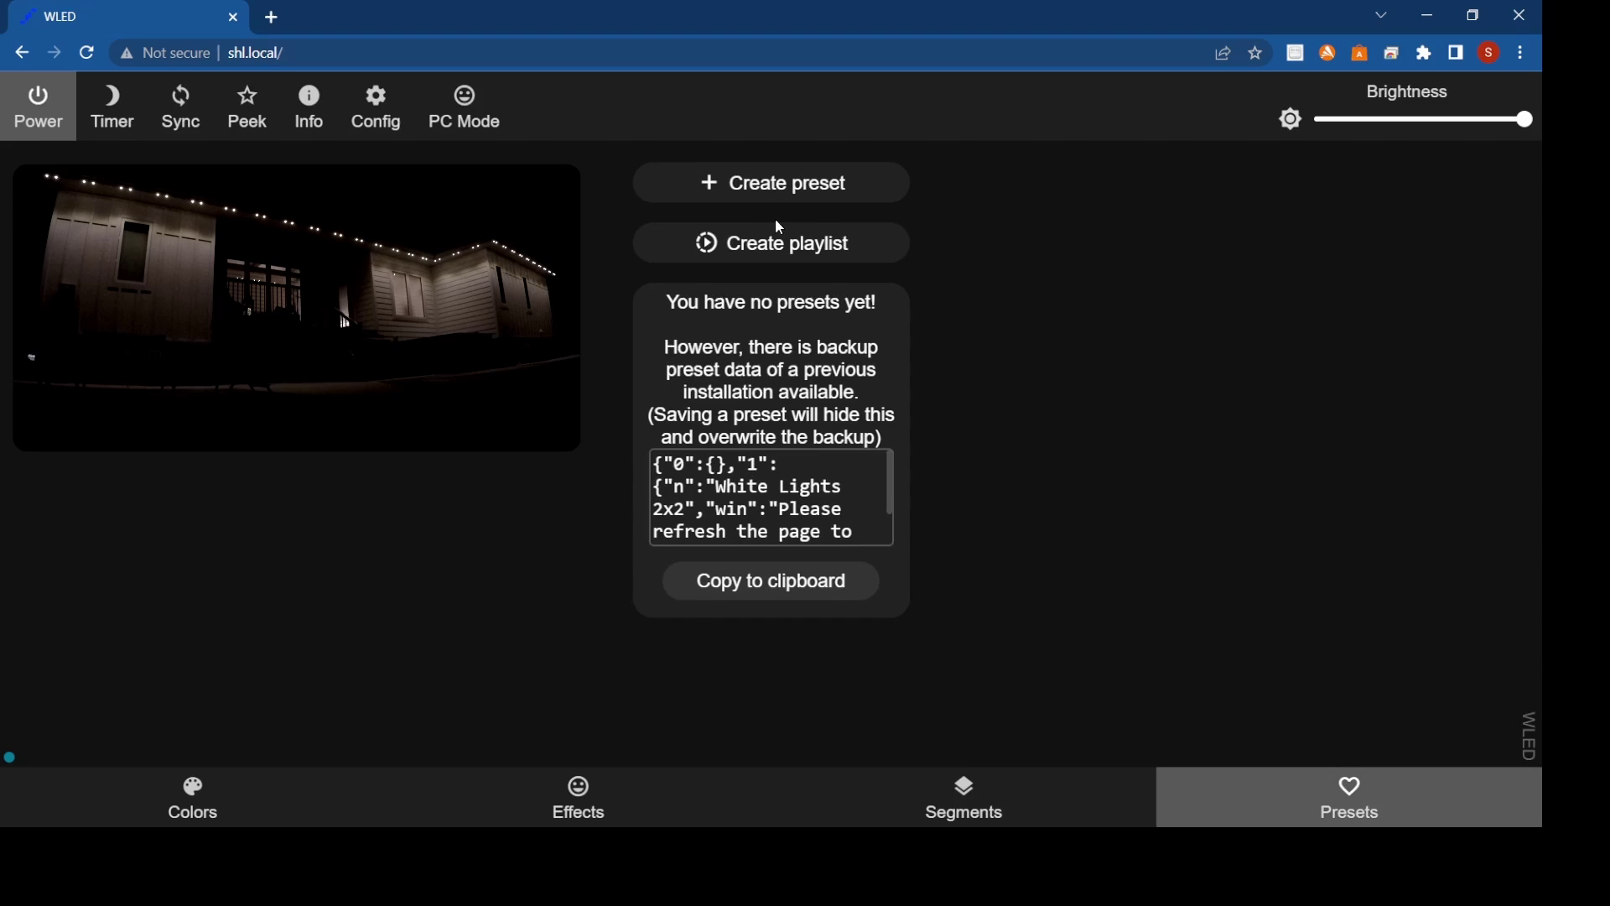
{"action": "left_click", "coordinate": [782, 189]}
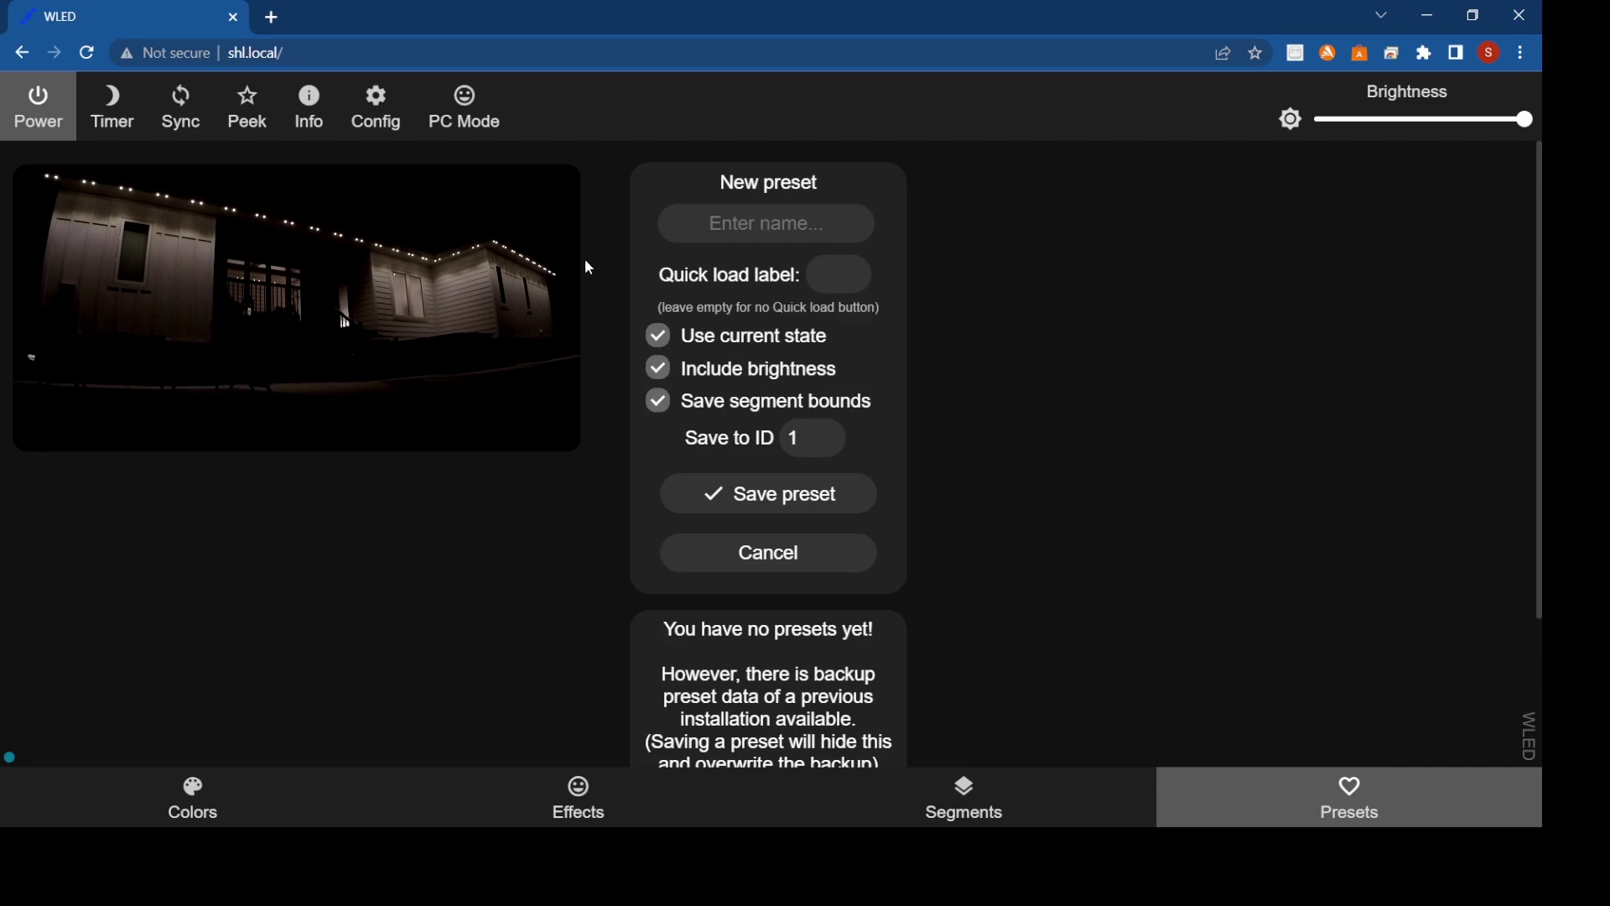
{"action": "left_click", "coordinate": [701, 232]}
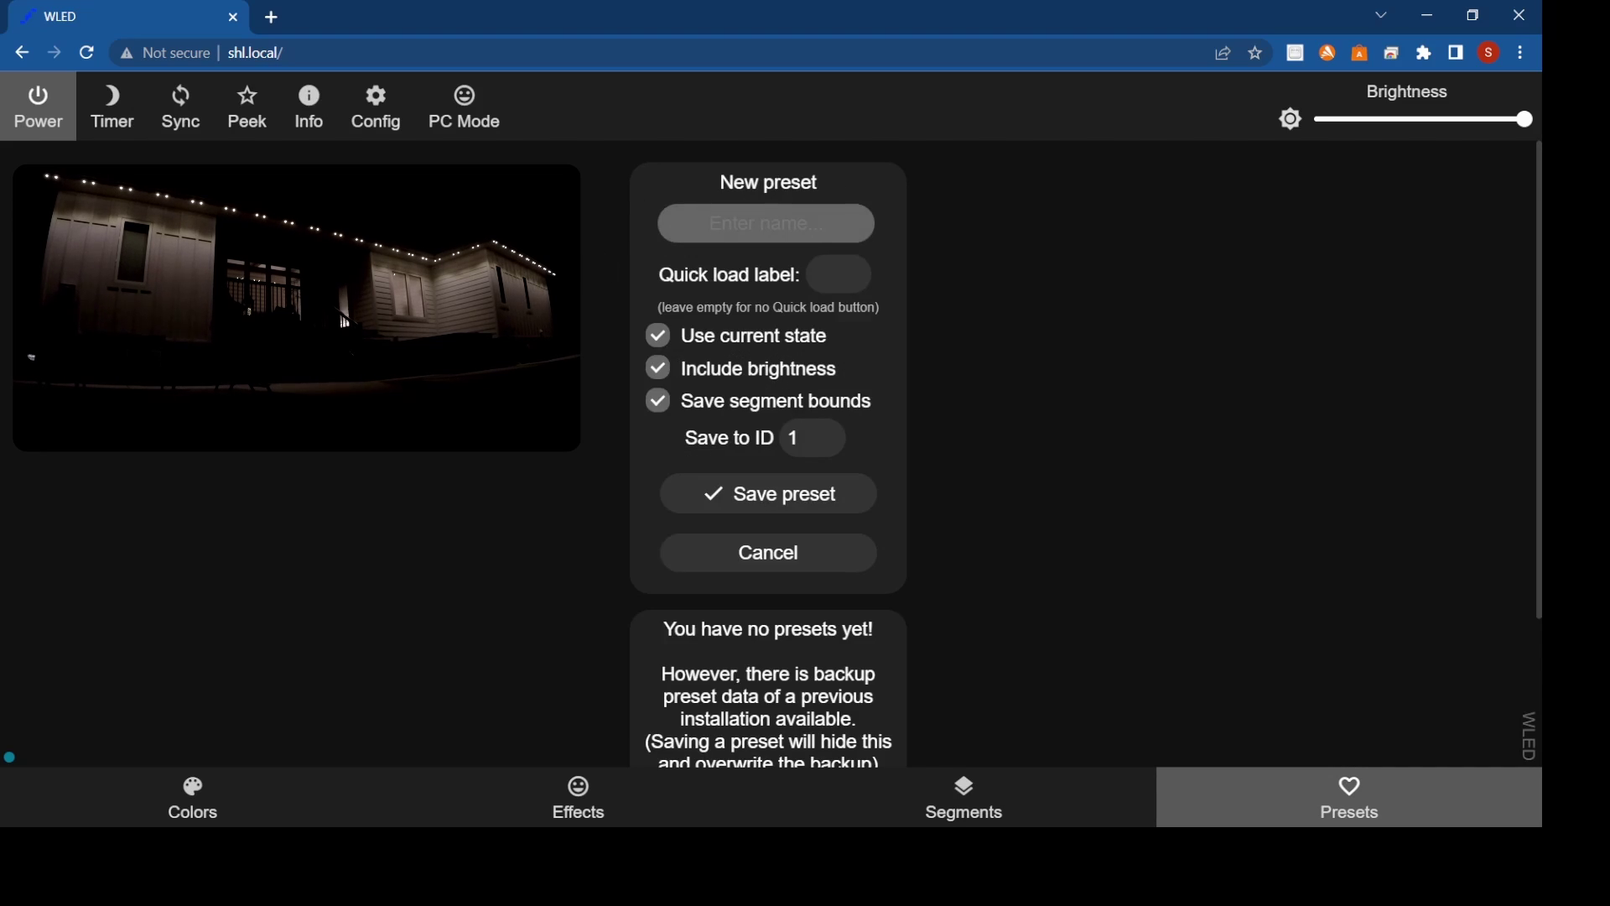
{"action": "type", "text": "white light"}
{"action": "type", "text": "s 2x2"}
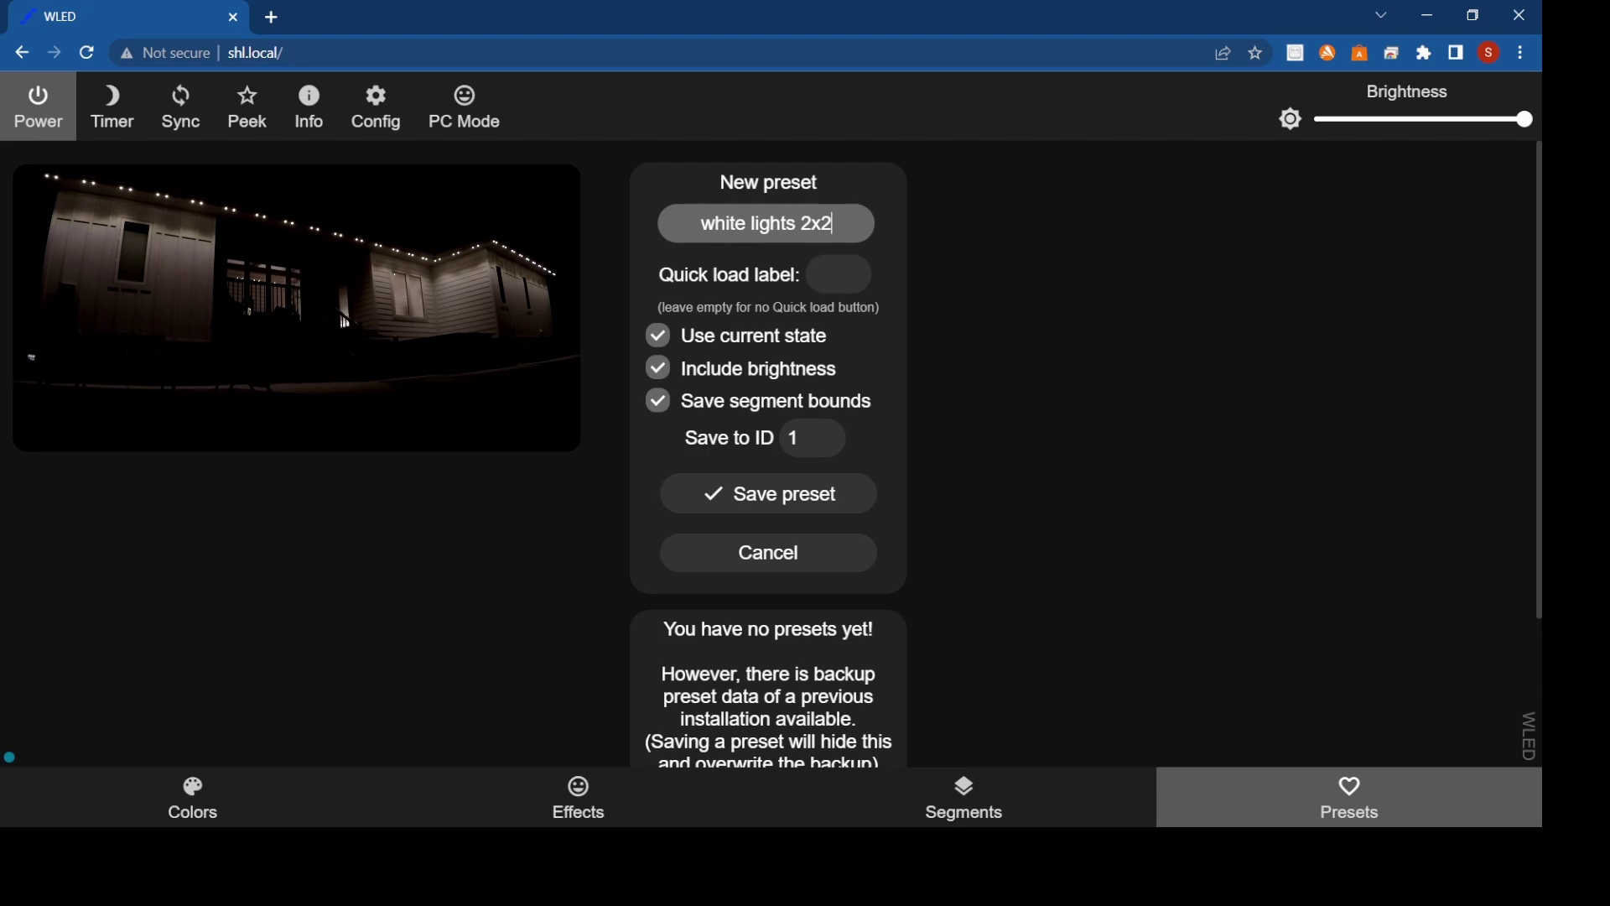
{"action": "left_click", "coordinate": [820, 498]}
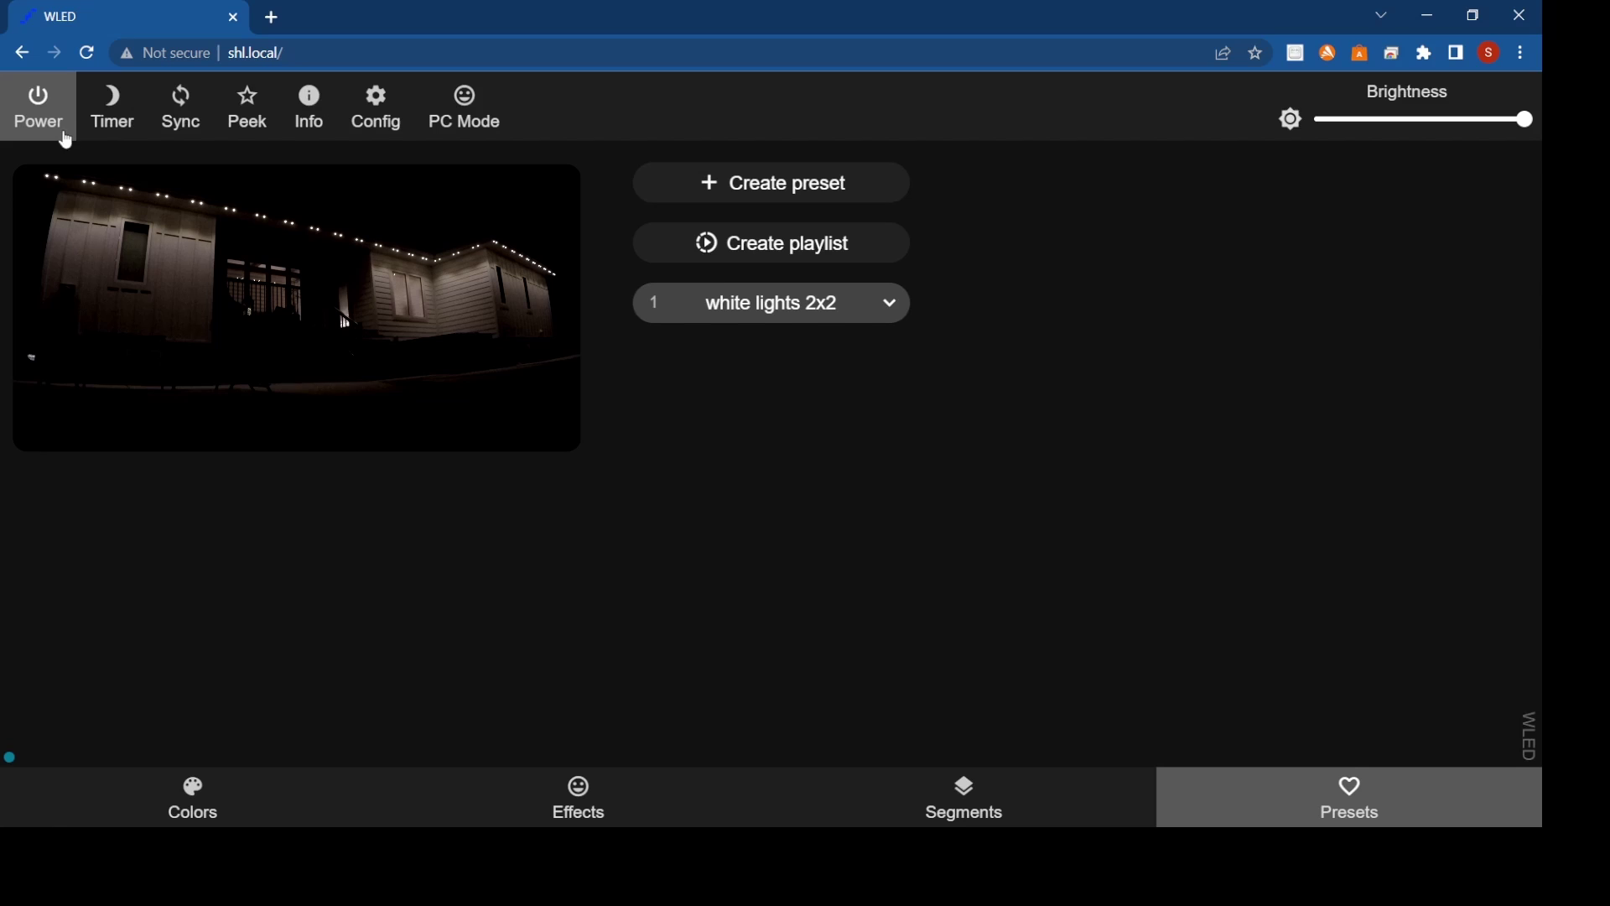
Step: Turn the lights off and save that state as preset ID 2 named 'Off'
{"action": "left_click", "coordinate": [37, 106]}
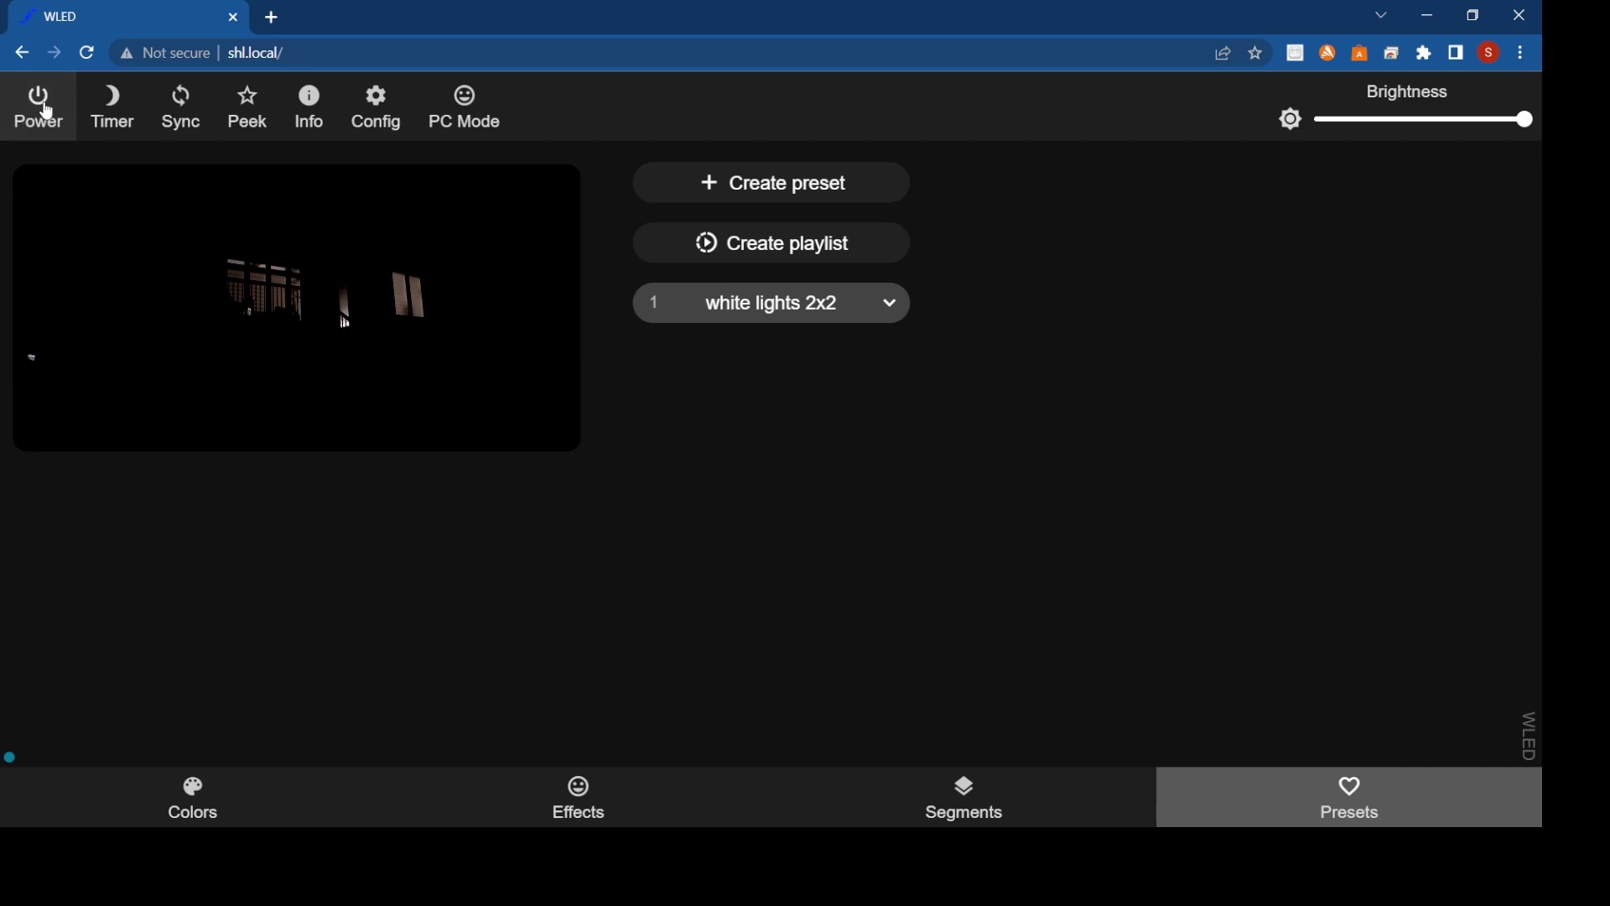
{"action": "left_click", "coordinate": [788, 186]}
{"action": "left_click", "coordinate": [770, 224]}
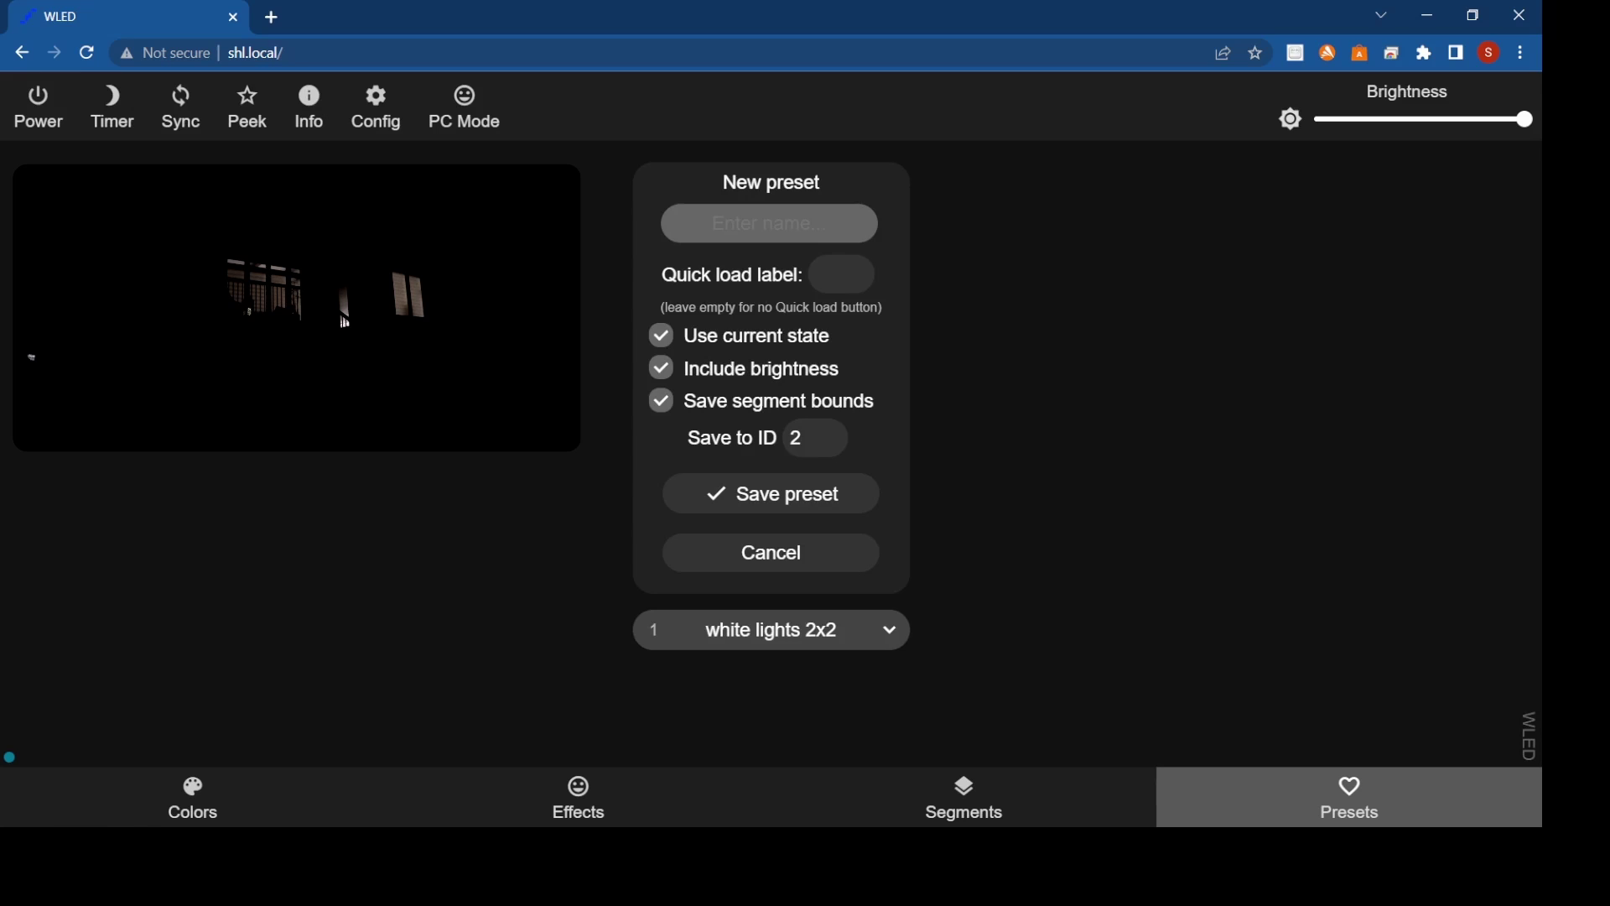
{"action": "type", "text": "Off"}
{"action": "left_click", "coordinate": [755, 494]}
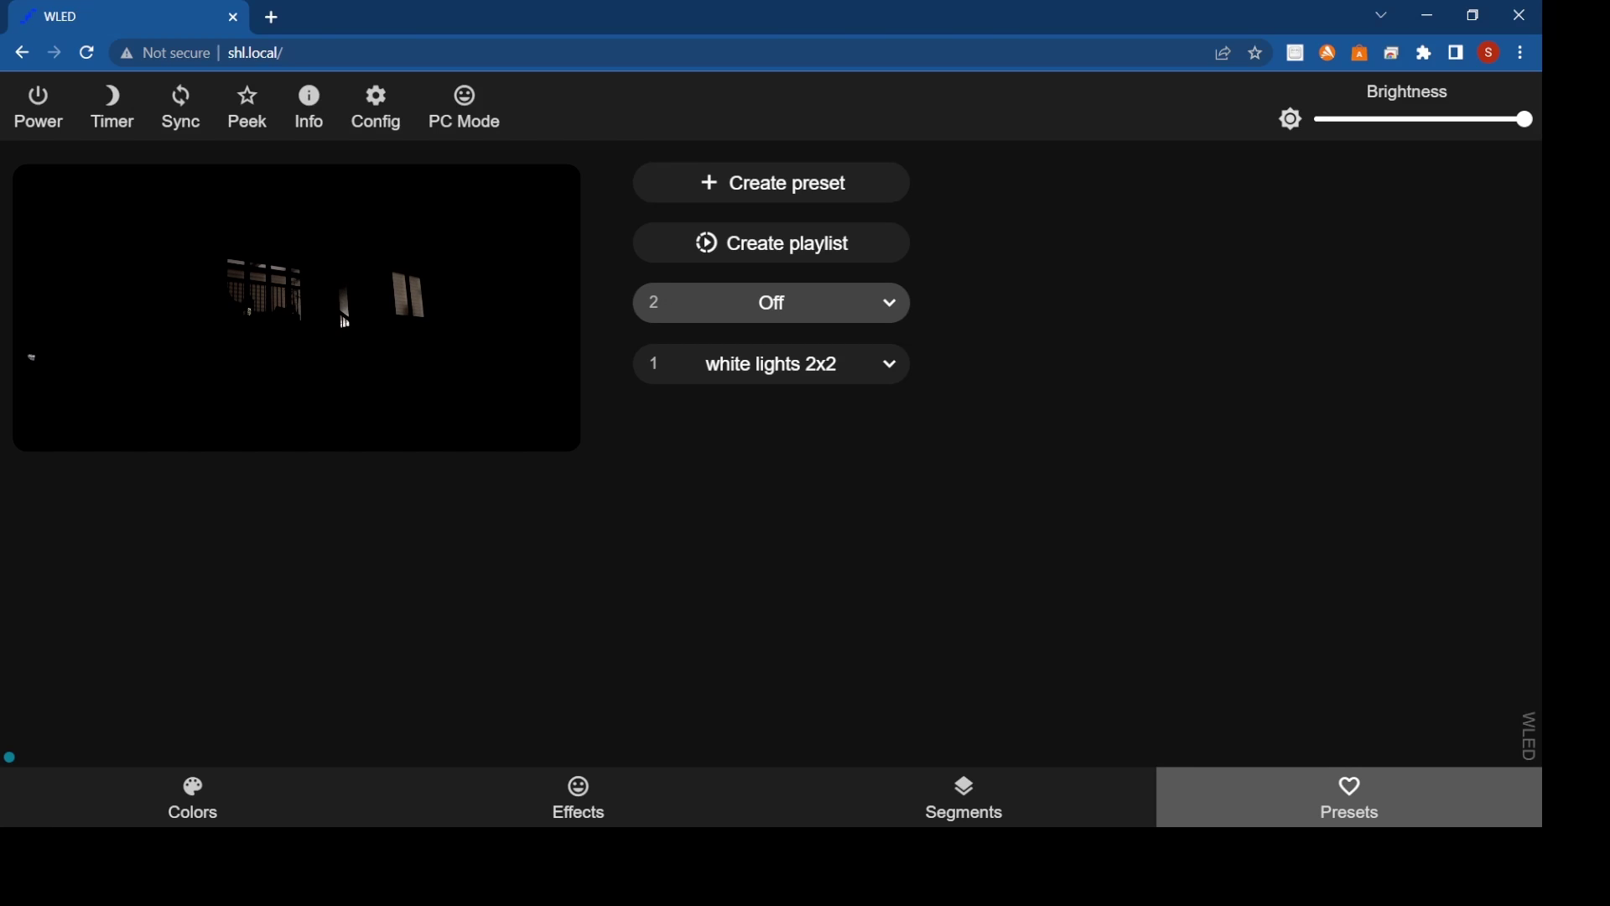
Step: In Time & Macros, fetch the location (52.86 N, 104.04 W) and set it in WLED
{"action": "left_click", "coordinate": [378, 105]}
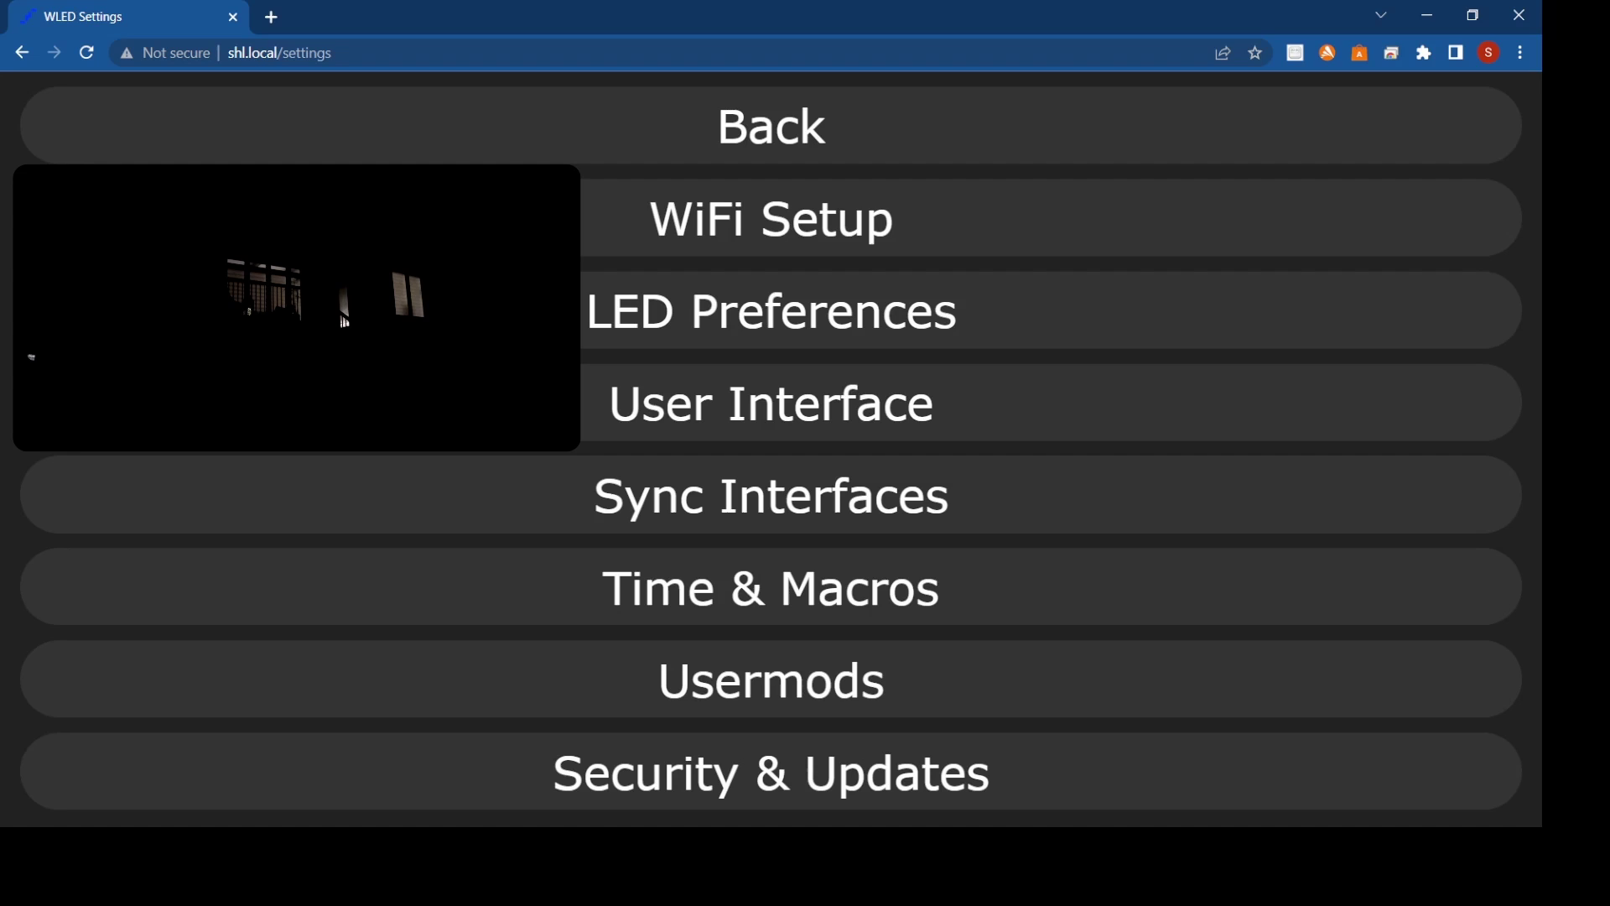
{"action": "left_click", "coordinate": [794, 603]}
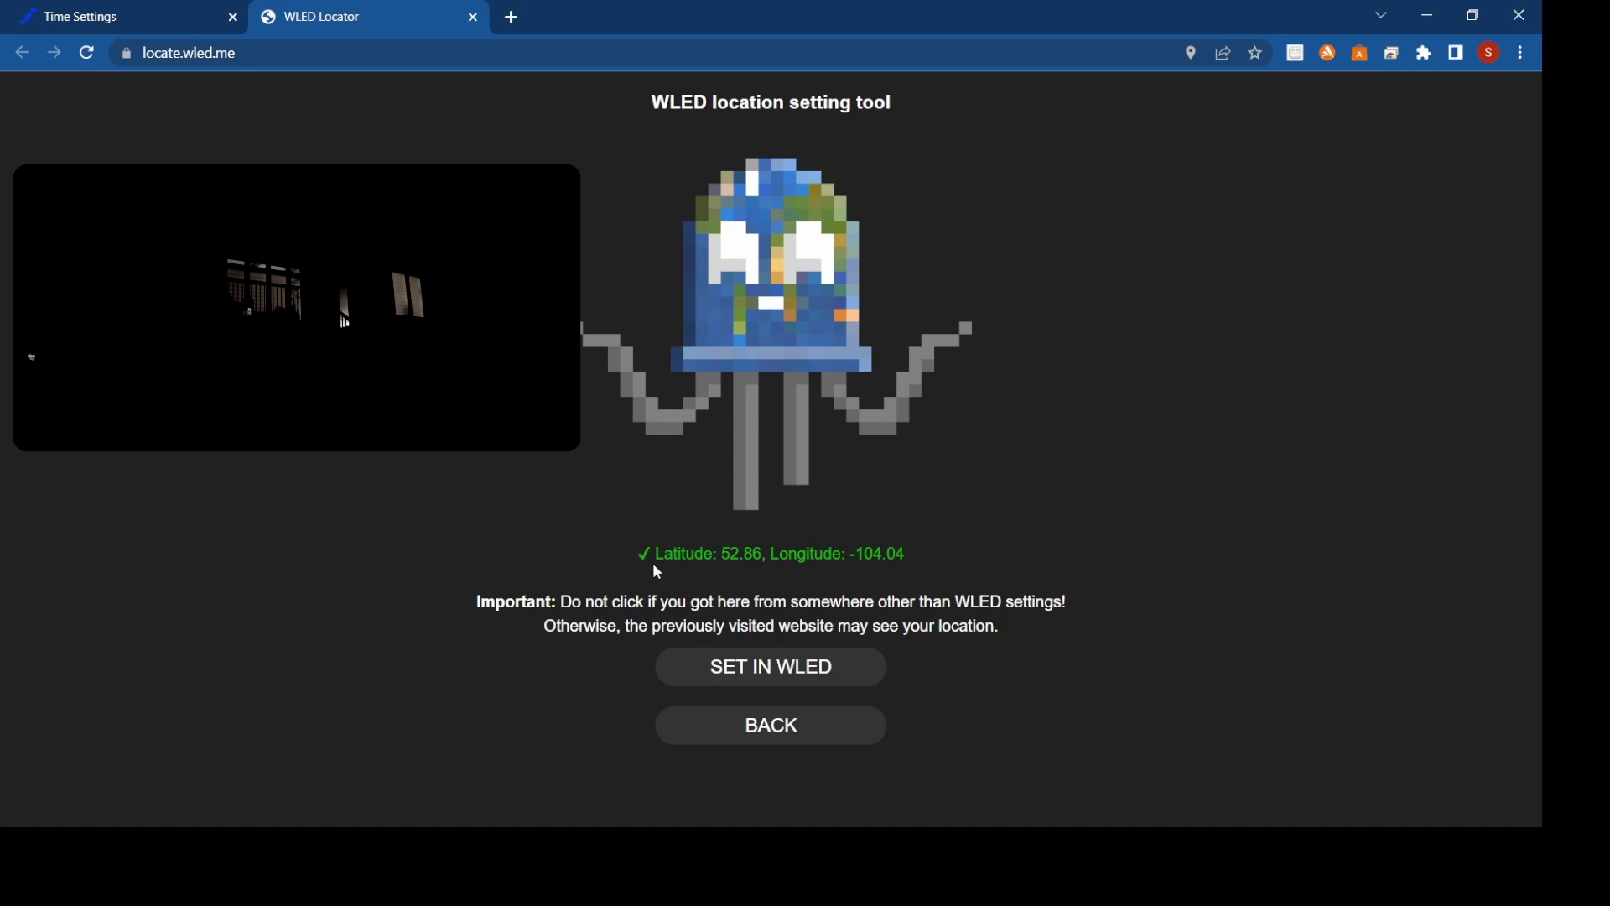
{"action": "left_click", "coordinate": [730, 679]}
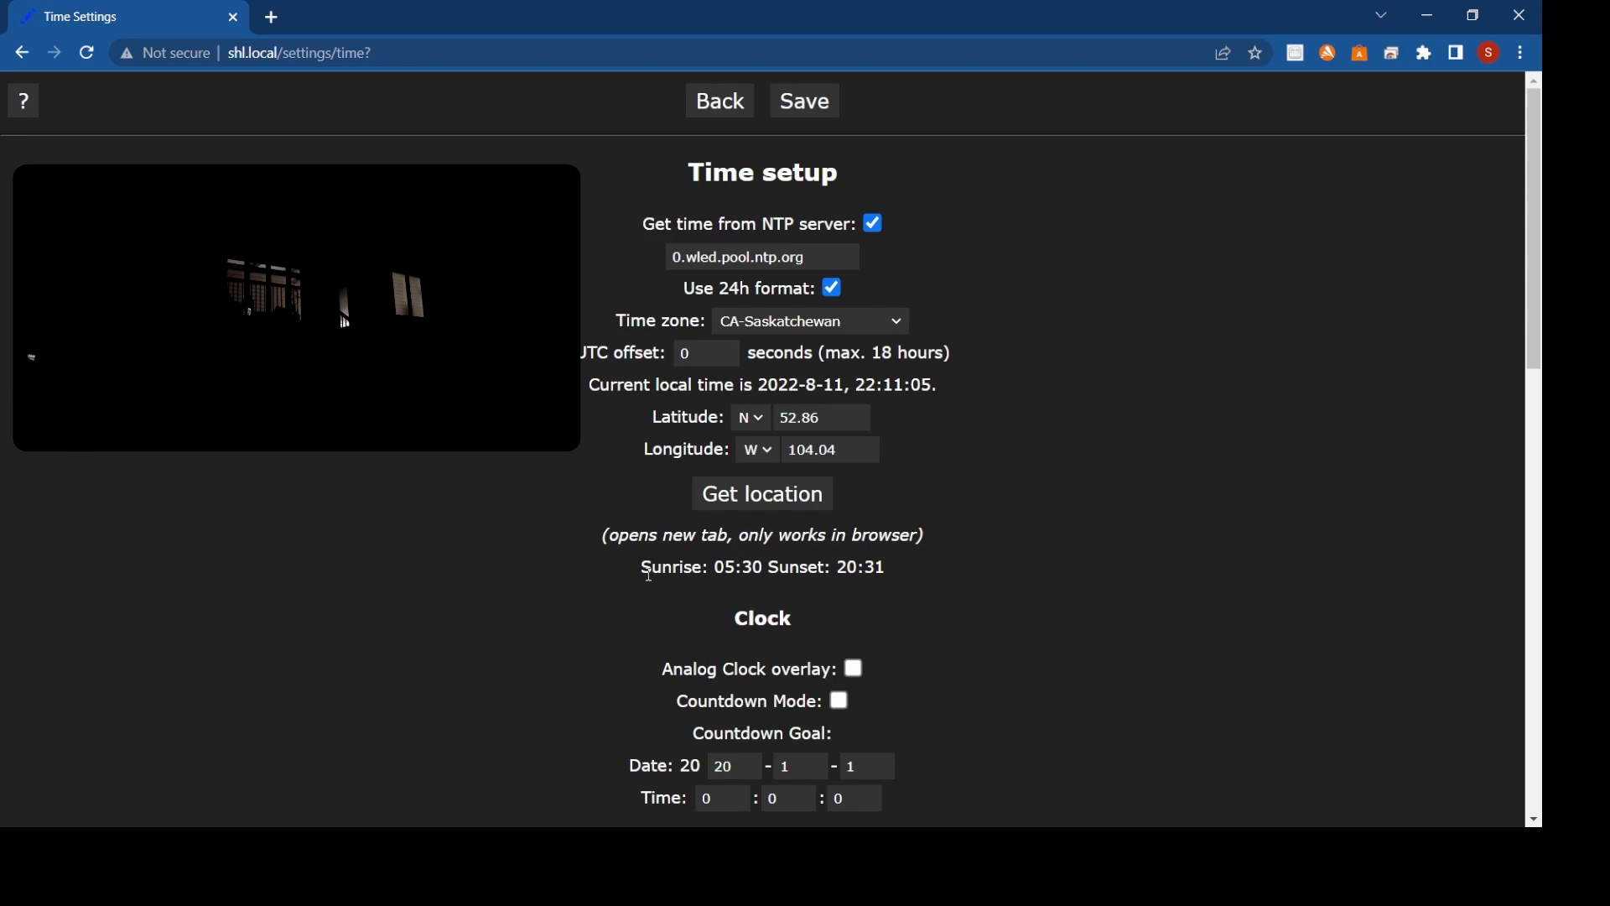
{"action": "left_click_drag", "start_coordinate": [643, 569], "coordinate": [887, 568]}
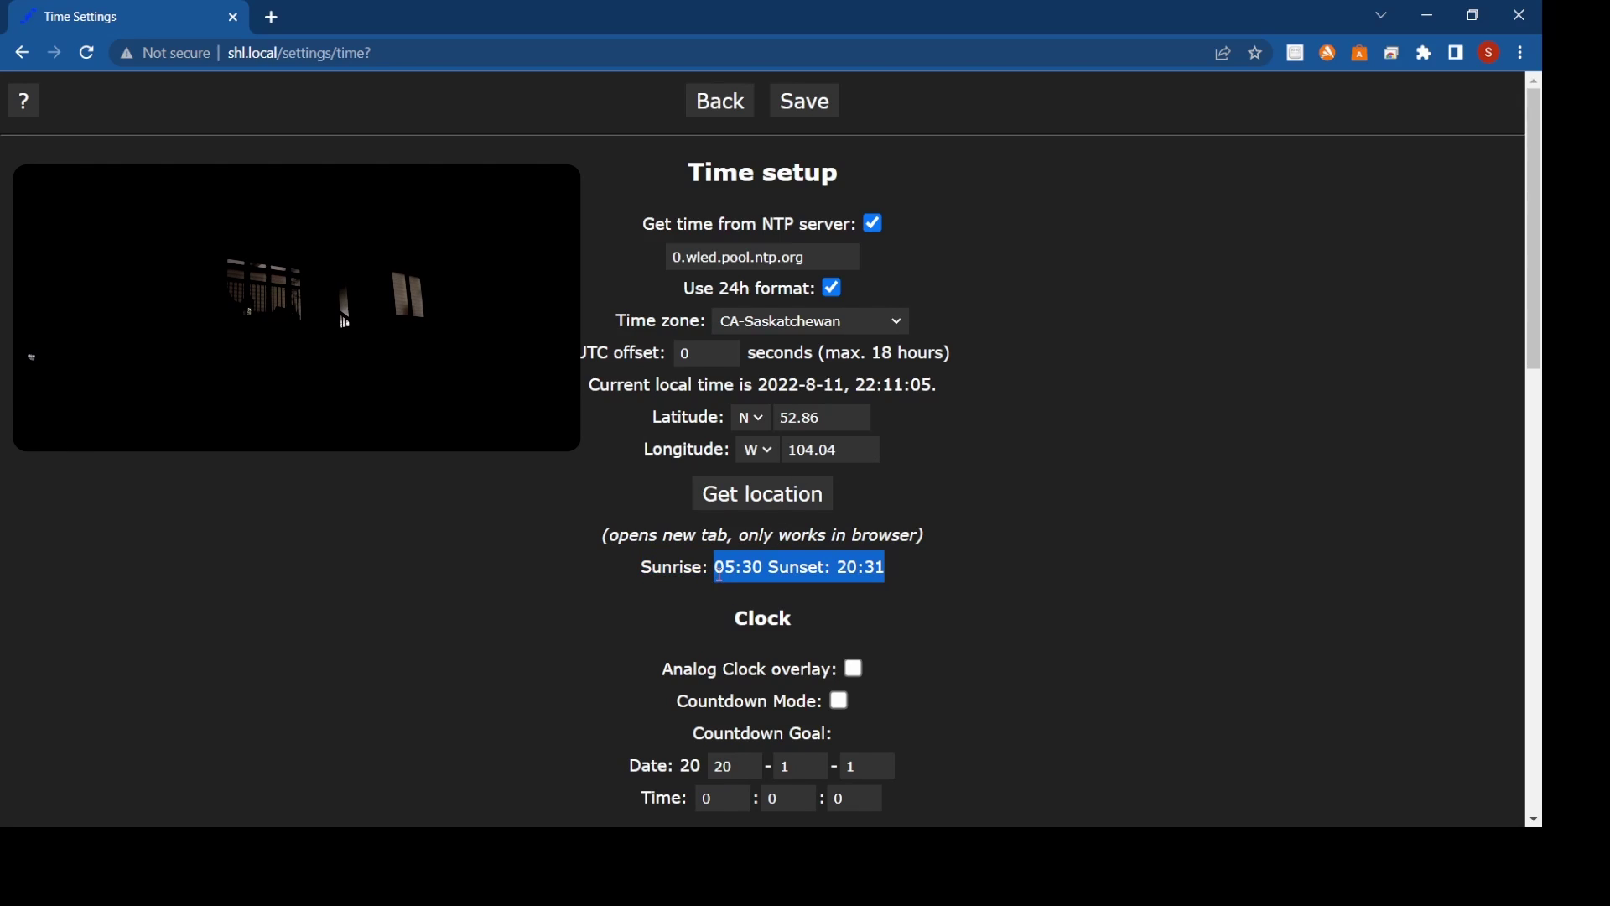
{"action": "left_click", "coordinate": [859, 577]}
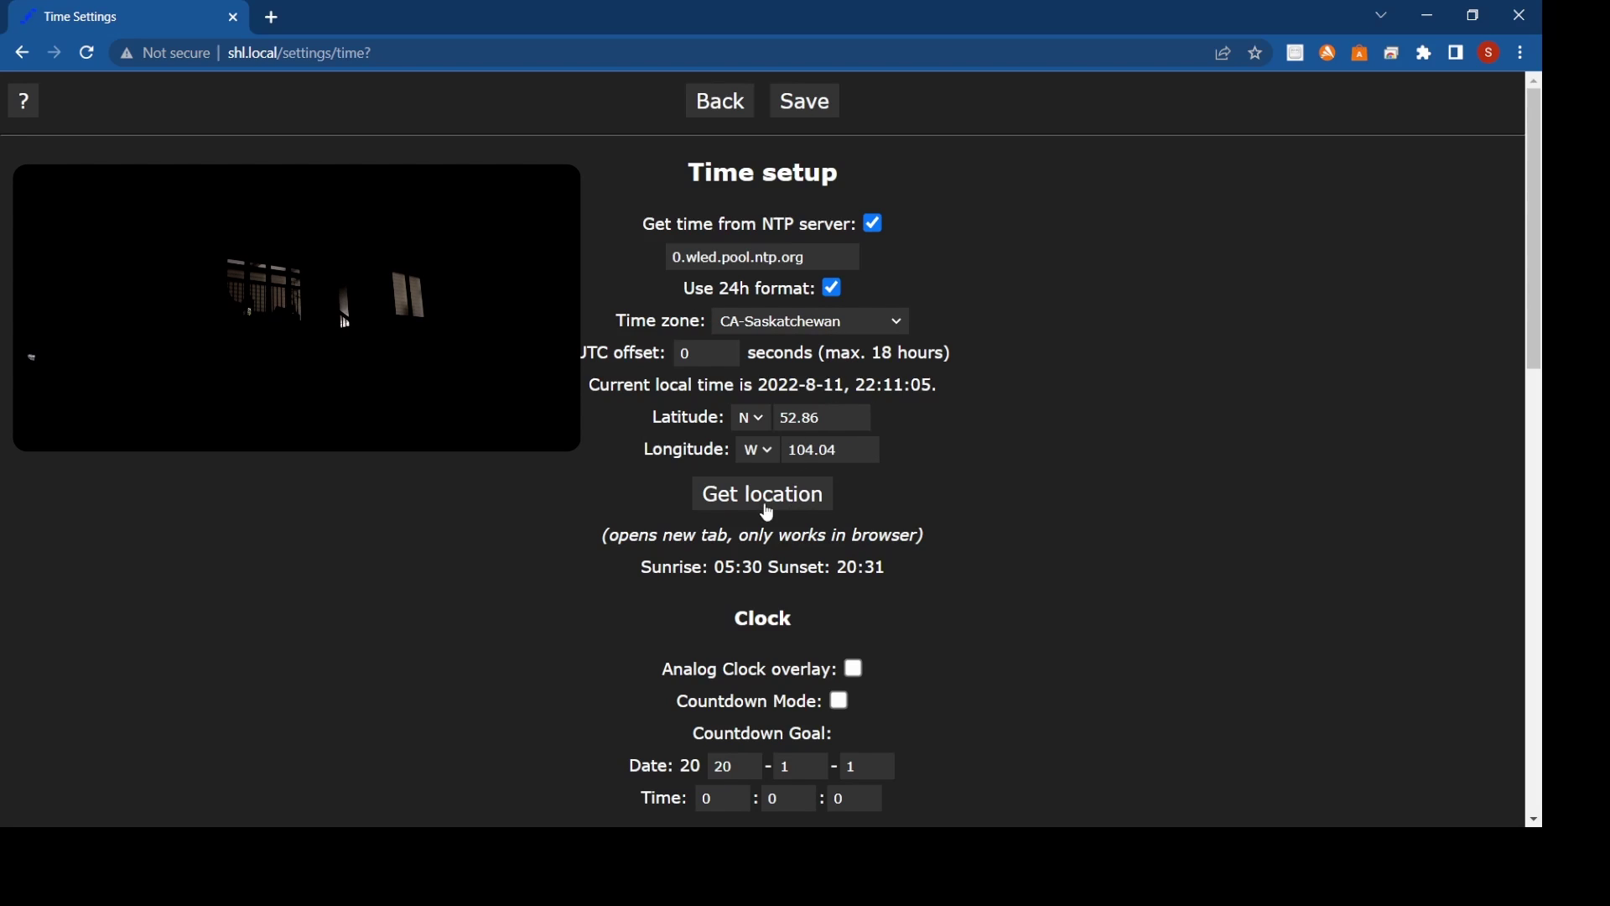
Step: Save the time settings and return to the Time & Macros page
{"action": "left_click", "coordinate": [804, 102]}
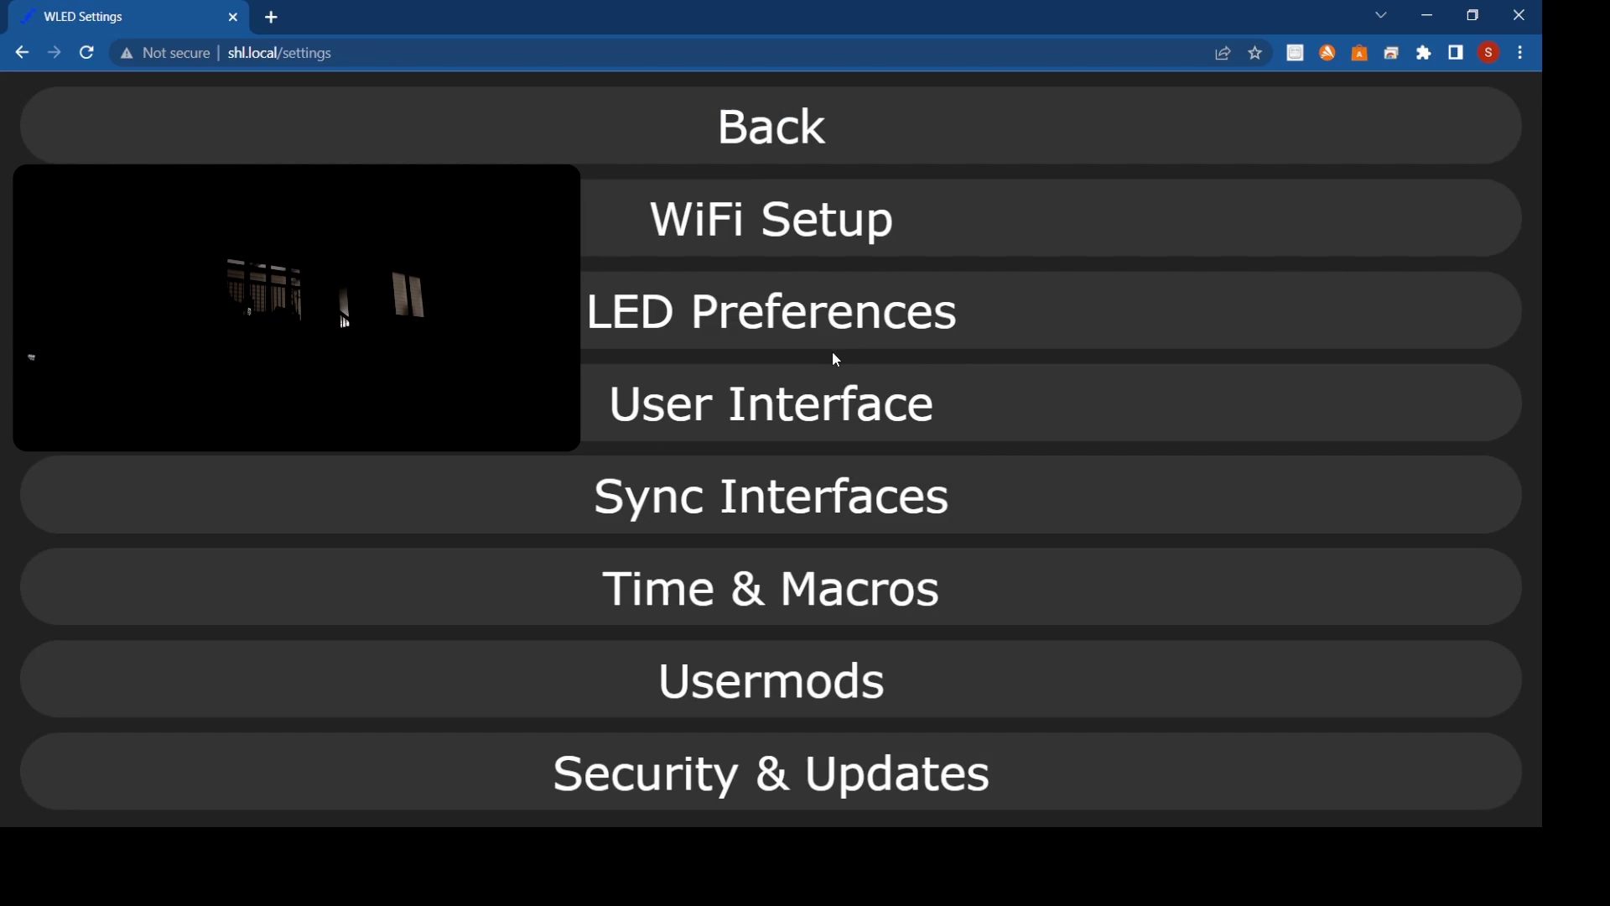
{"action": "left_click", "coordinate": [796, 592]}
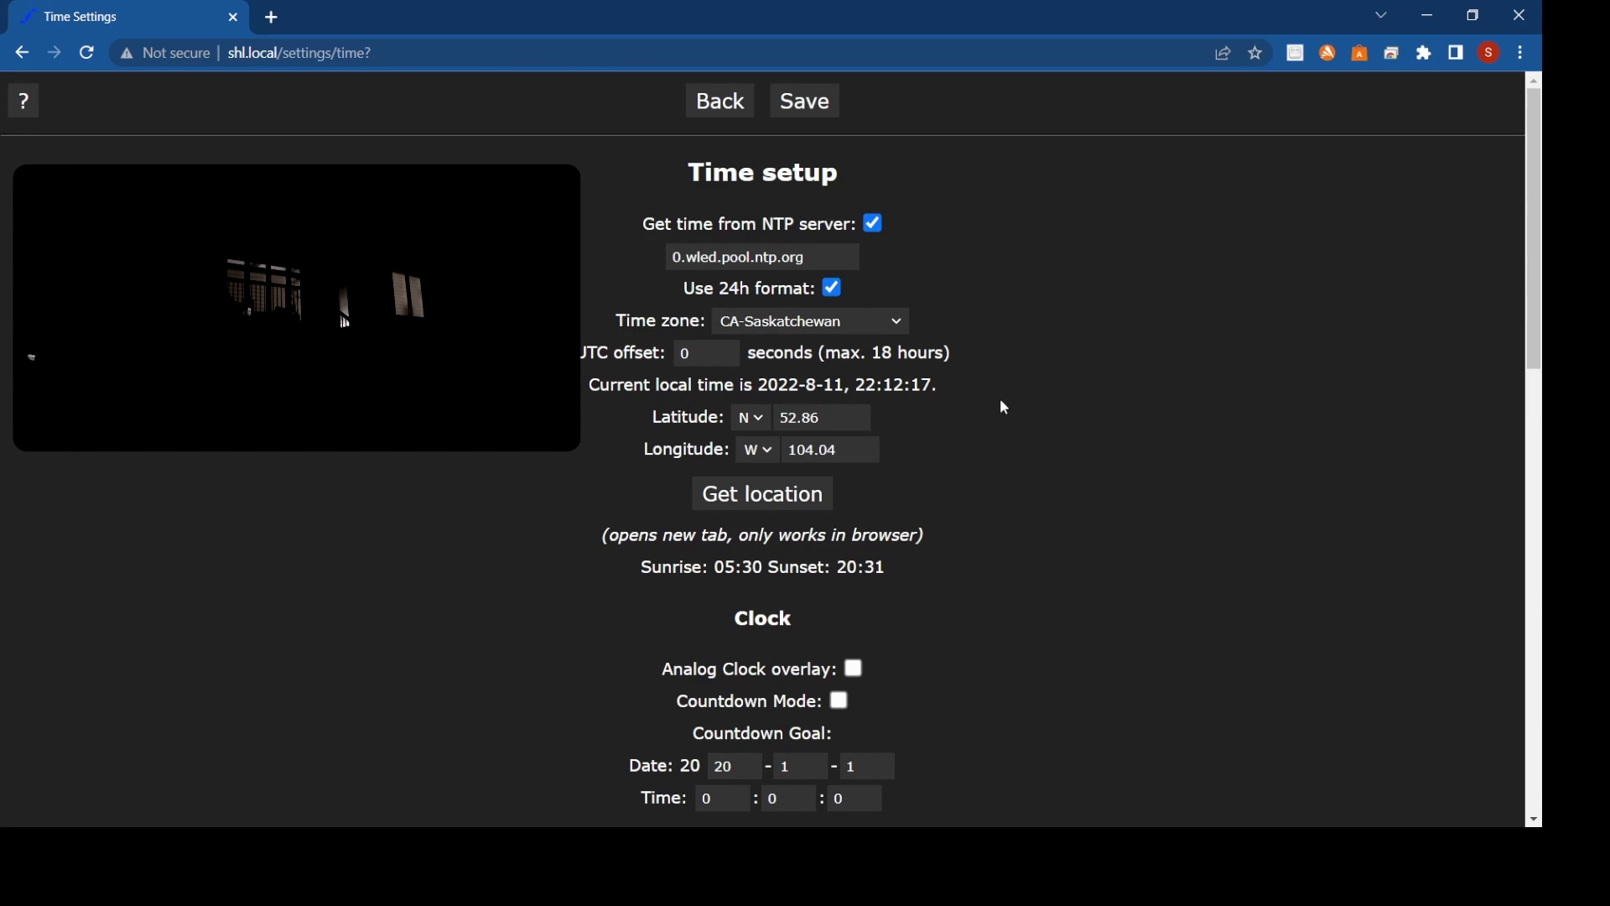
{"action": "scroll", "coordinate": [1000, 402], "scroll_direction": "down", "scroll_amount": 2}
{"action": "scroll", "coordinate": [1000, 402], "scroll_direction": "down", "scroll_amount": 2}
{"action": "scroll", "coordinate": [1000, 401], "scroll_direction": "down", "scroll_amount": 2}
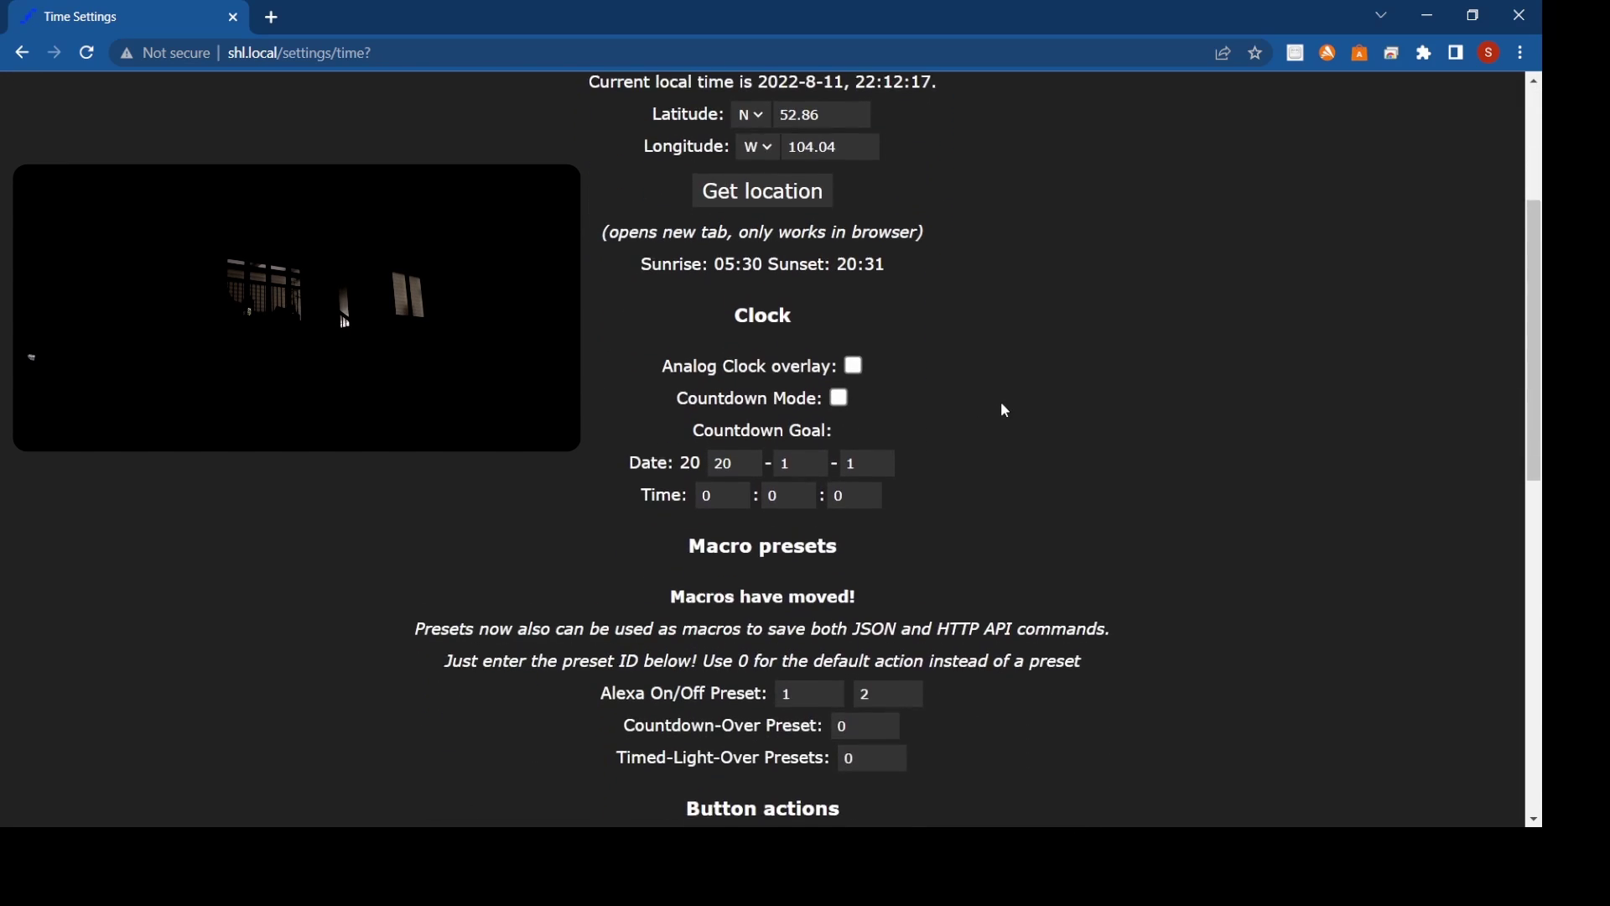
{"action": "scroll", "coordinate": [1000, 401], "scroll_direction": "down", "scroll_amount": 2}
{"action": "scroll", "coordinate": [1001, 400], "scroll_direction": "down", "scroll_amount": 3}
{"action": "scroll", "coordinate": [1001, 402], "scroll_direction": "down", "scroll_amount": 3}
{"action": "scroll", "coordinate": [1001, 401], "scroll_direction": "down", "scroll_amount": 3}
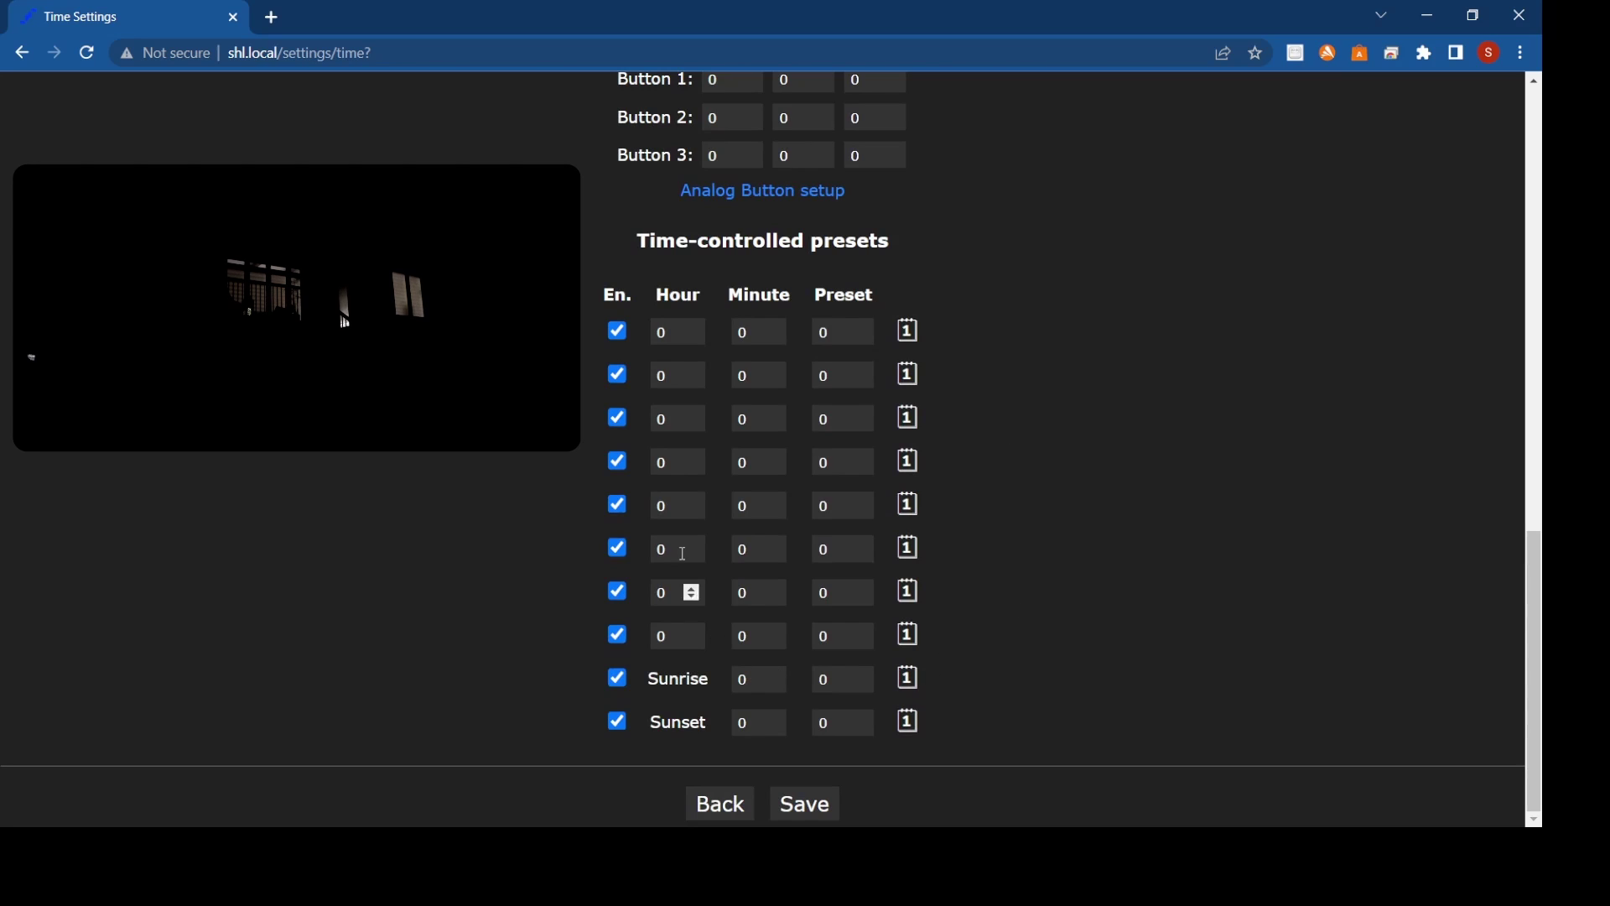
{"action": "scroll", "coordinate": [604, 430], "scroll_direction": "up", "scroll_amount": 6}
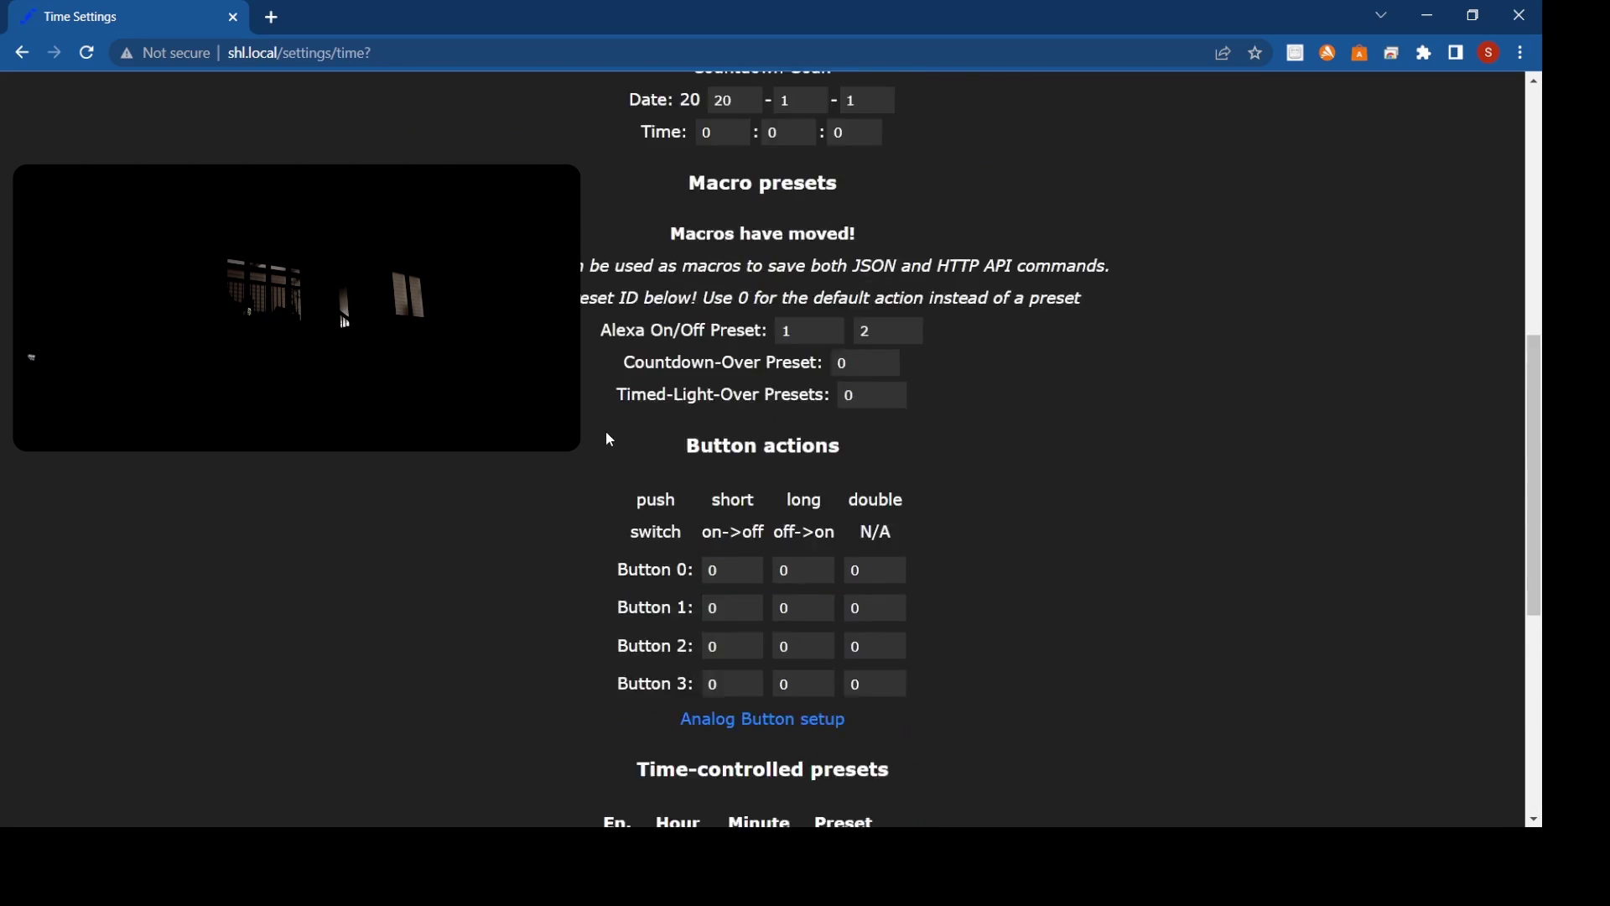
{"action": "scroll", "coordinate": [613, 442], "scroll_direction": "up", "scroll_amount": 6}
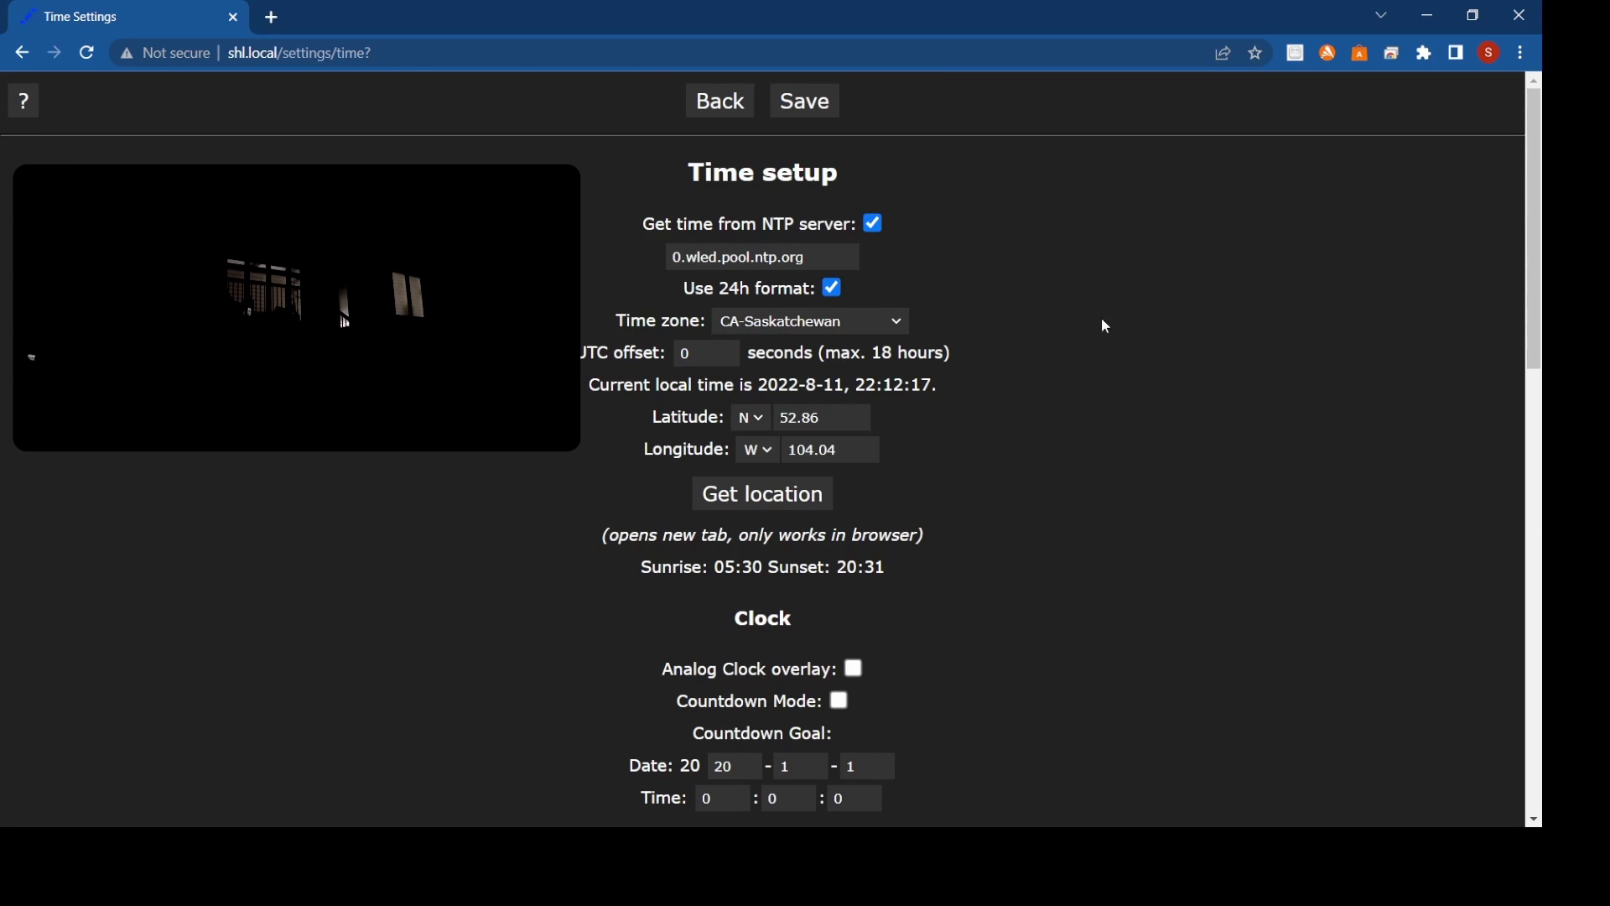
{"action": "scroll", "coordinate": [1076, 339], "scroll_direction": "down", "scroll_amount": 1}
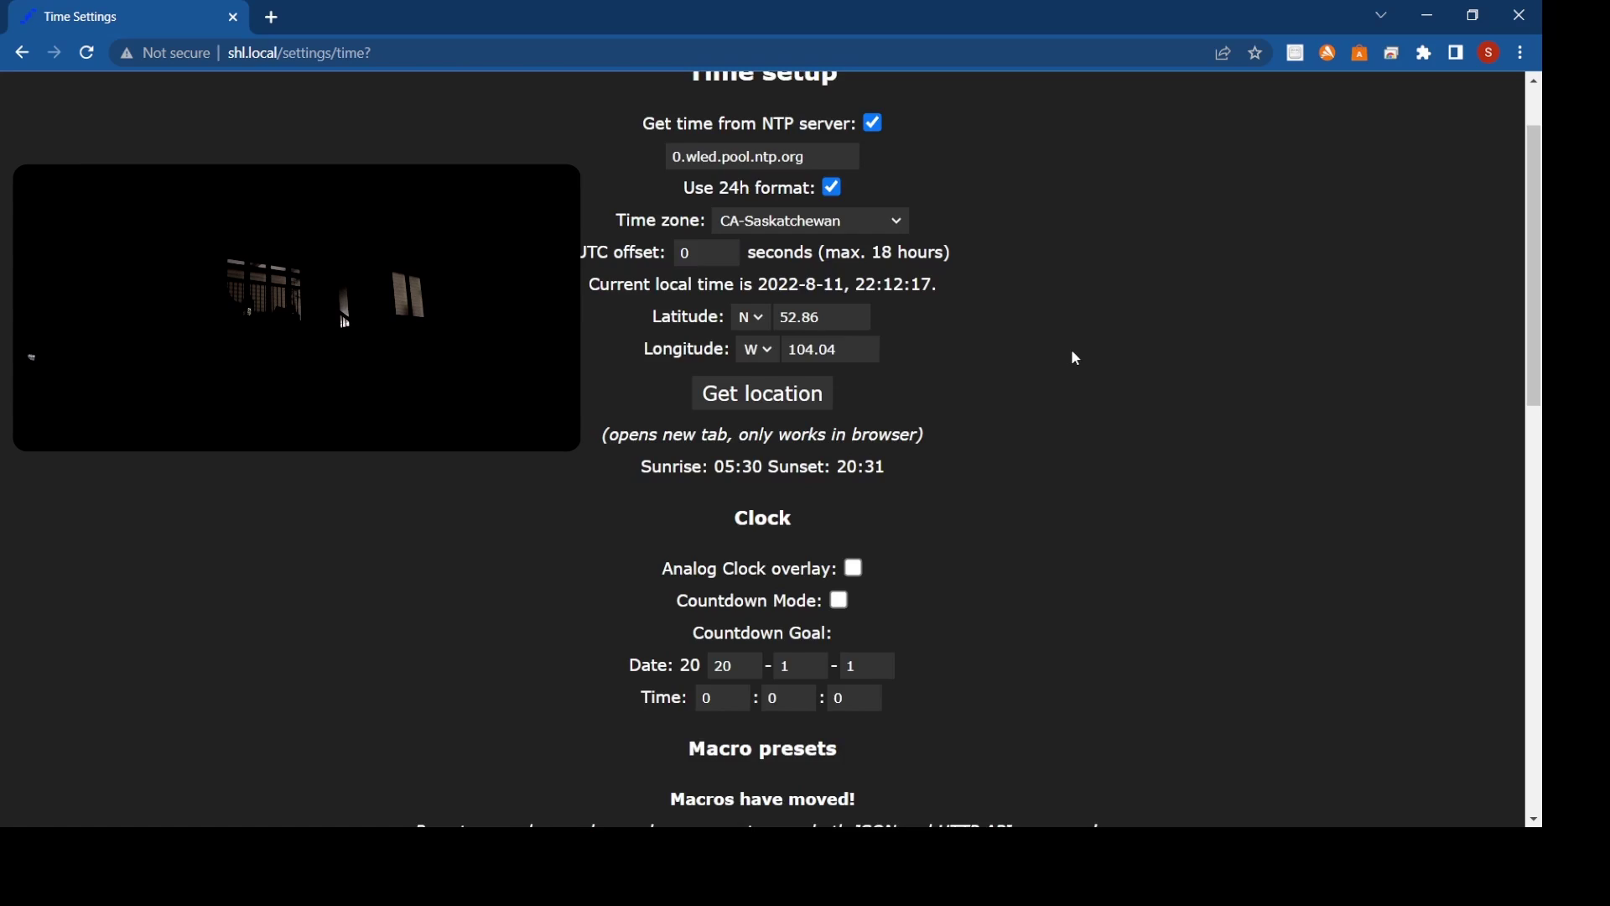
{"action": "scroll", "coordinate": [1070, 349], "scroll_direction": "down", "scroll_amount": 4}
{"action": "scroll", "coordinate": [1057, 353], "scroll_direction": "down", "scroll_amount": 4}
{"action": "scroll", "coordinate": [1053, 354], "scroll_direction": "down", "scroll_amount": 3}
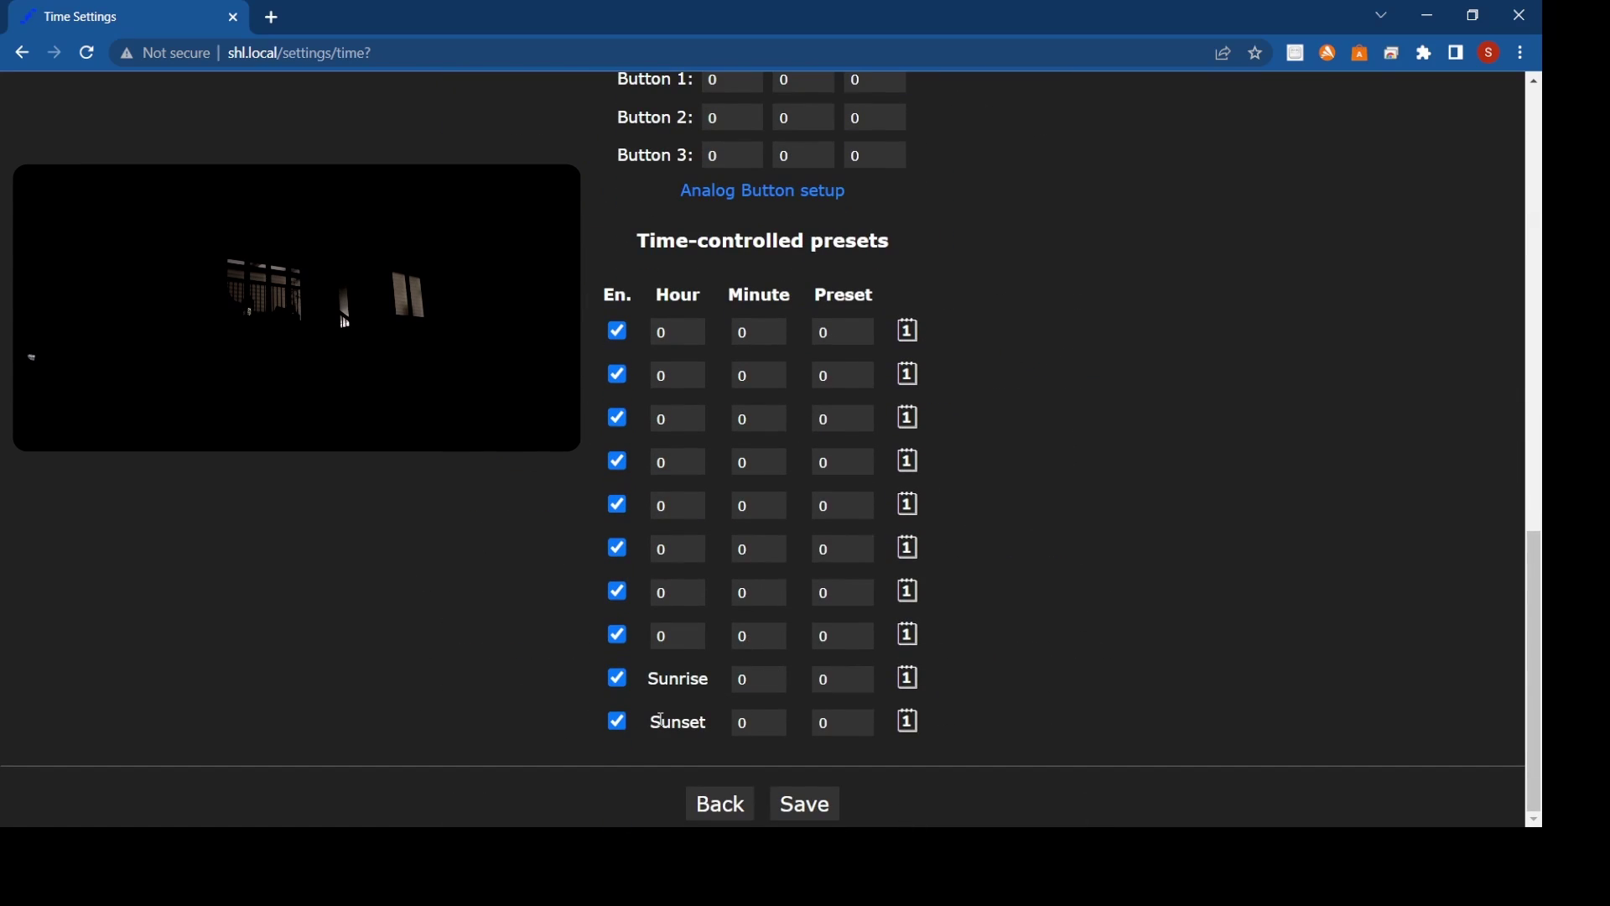
{"action": "left_click", "coordinate": [616, 725]}
Step: Change the Sunset time-controlled entry's preset from 0 to 1
{"action": "left_click", "coordinate": [845, 724]}
{"action": "key", "text": "BackSpace"}
{"action": "type", "text": "1"}
{"action": "left_click", "coordinate": [1032, 650]}
Step: Set the first time-controlled row's hour to 23
{"action": "left_click", "coordinate": [665, 333]}
{"action": "left_click", "coordinate": [679, 335]}
{"action": "key", "text": "BackSpace"}
{"action": "type", "text": "2"}
{"action": "key", "text": "BackSpace"}
{"action": "type", "text": "23"}
{"action": "left_click", "coordinate": [899, 416]}
Step: Set the first time-controlled row's preset to 2
{"action": "left_click", "coordinate": [832, 330]}
{"action": "key", "text": "BackSpace"}
{"action": "type", "text": "2"}
{"action": "left_click", "coordinate": [1058, 392]}
{"action": "left_click", "coordinate": [910, 330]}
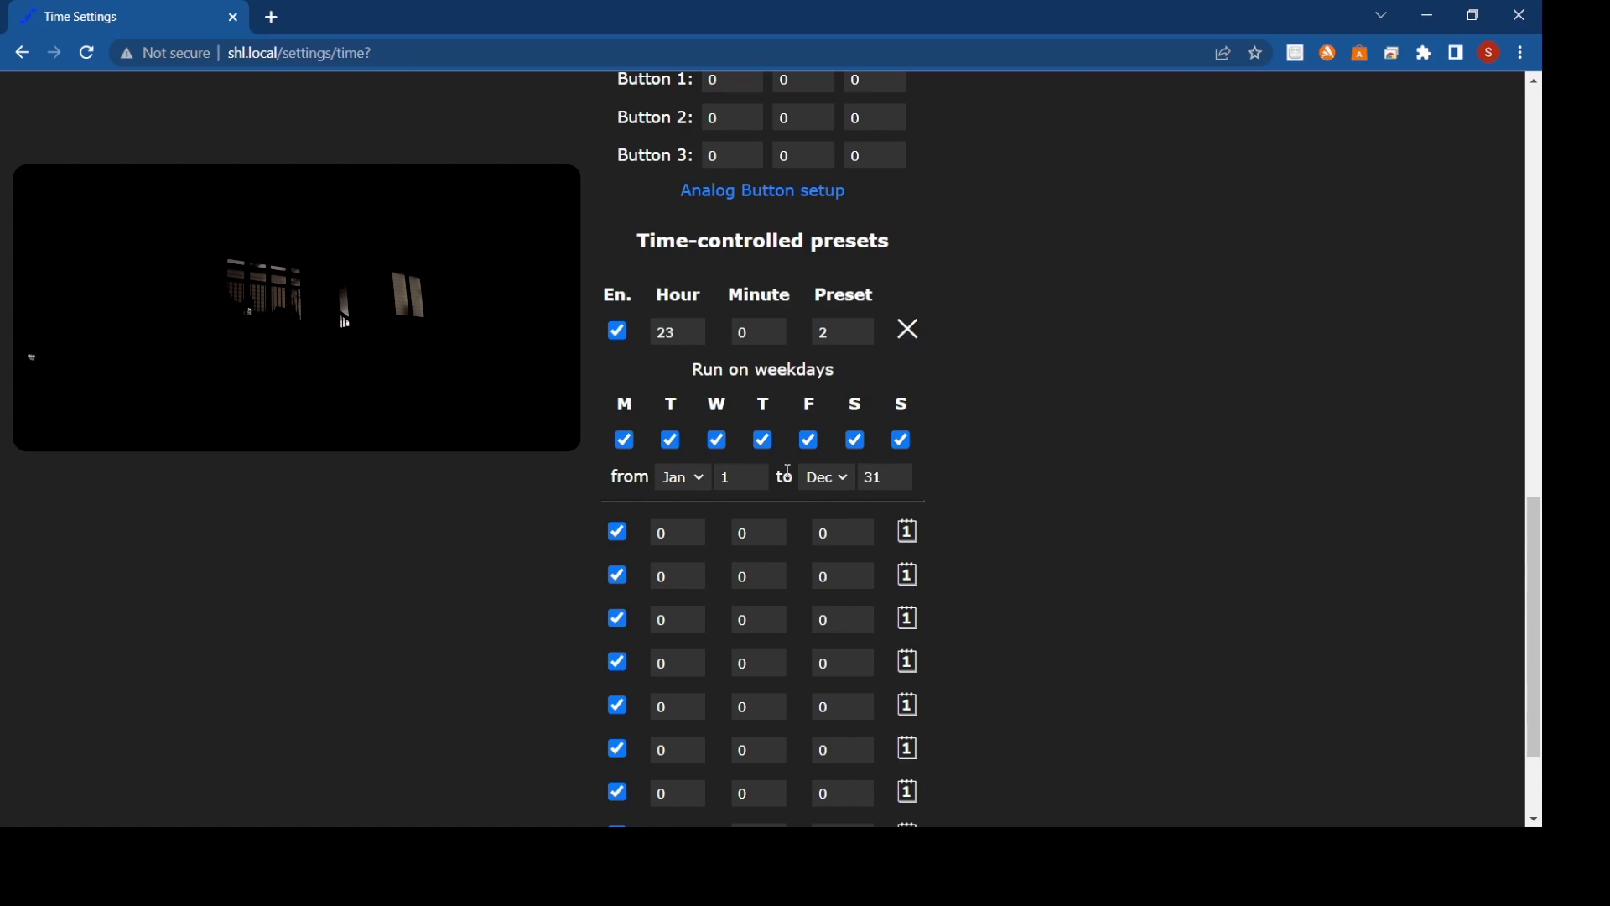
{"action": "left_click", "coordinate": [912, 330]}
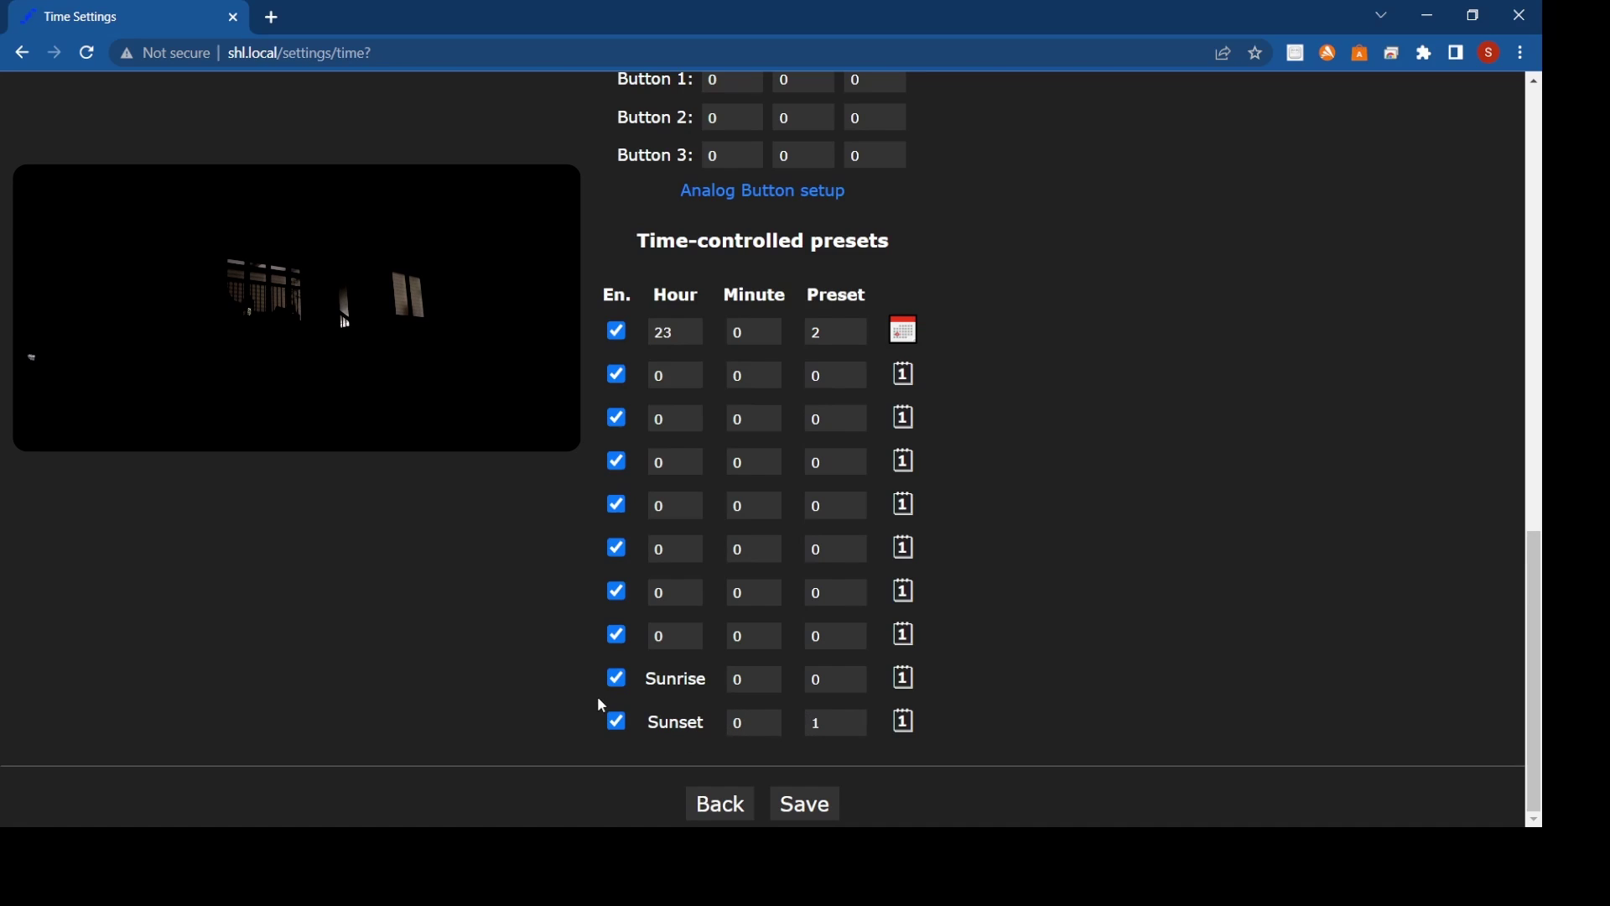
{"action": "scroll", "coordinate": [567, 650], "scroll_direction": "up", "scroll_amount": 10}
{"action": "scroll", "coordinate": [566, 649], "scroll_direction": "up", "scroll_amount": 5}
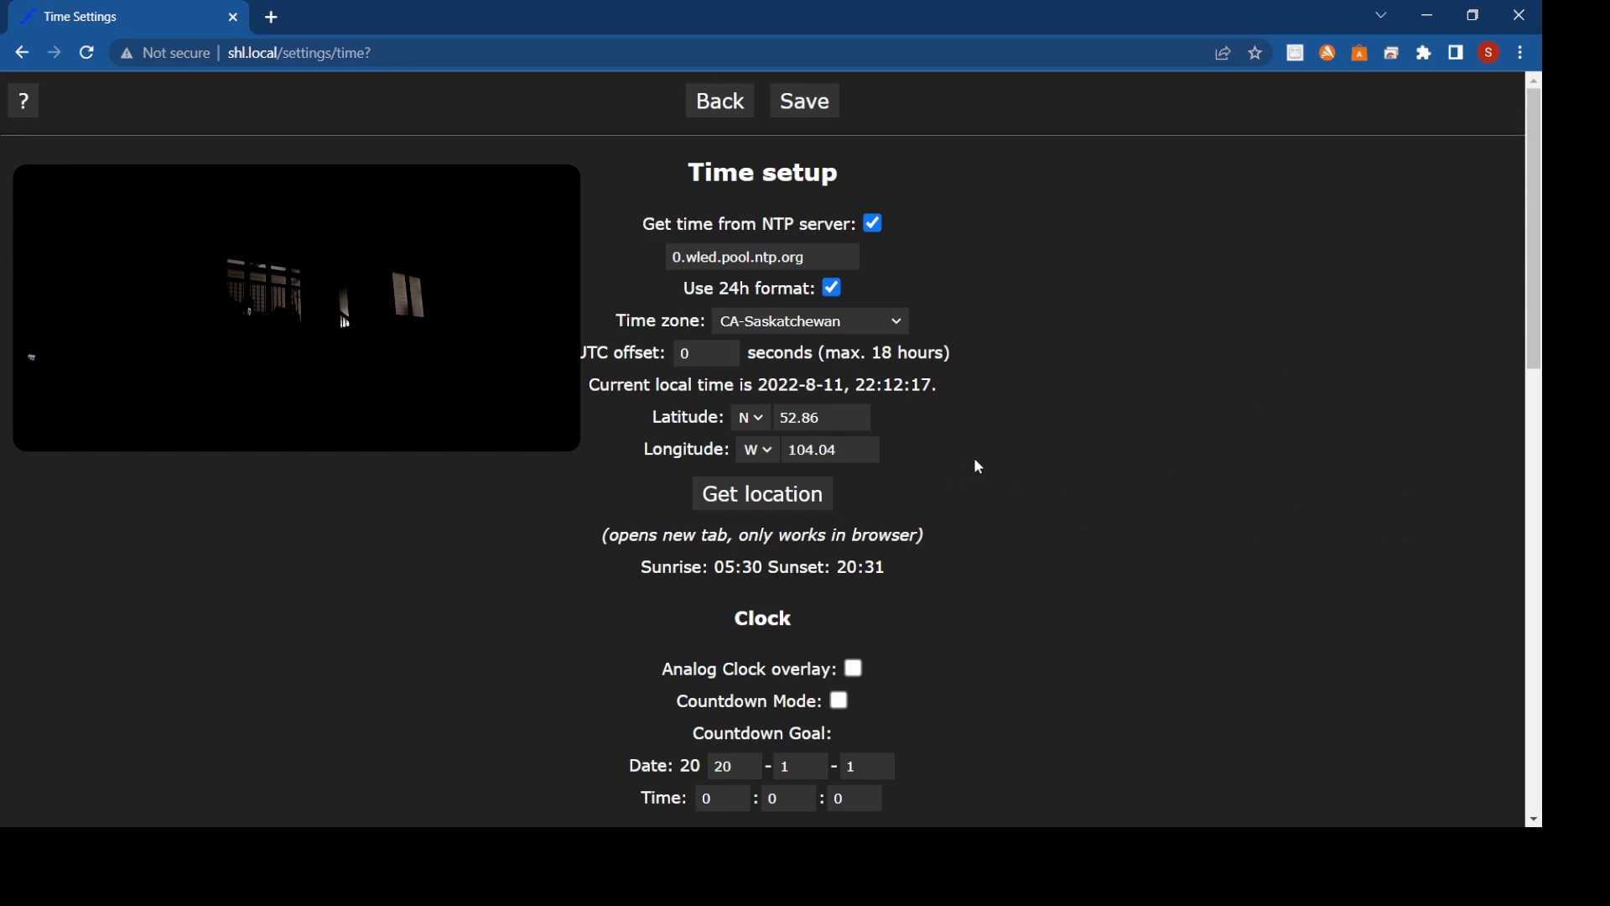
{"action": "scroll", "coordinate": [992, 450], "scroll_direction": "down", "scroll_amount": 5}
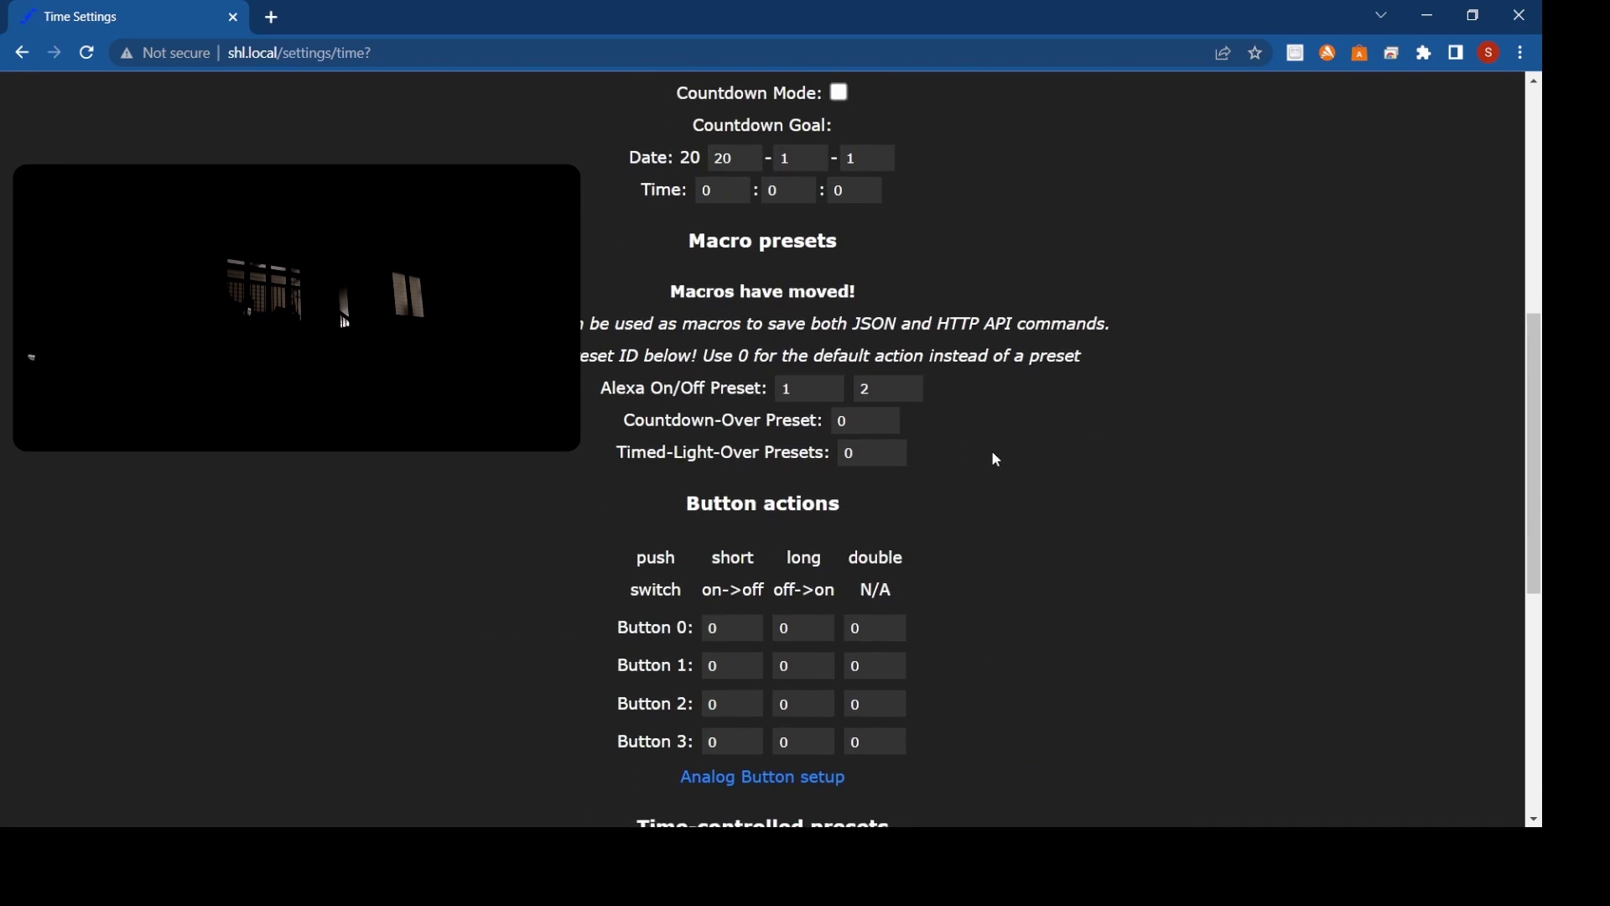
{"action": "scroll", "coordinate": [993, 451], "scroll_direction": "down", "scroll_amount": 5}
{"action": "scroll", "coordinate": [993, 450], "scroll_direction": "down", "scroll_amount": 2}
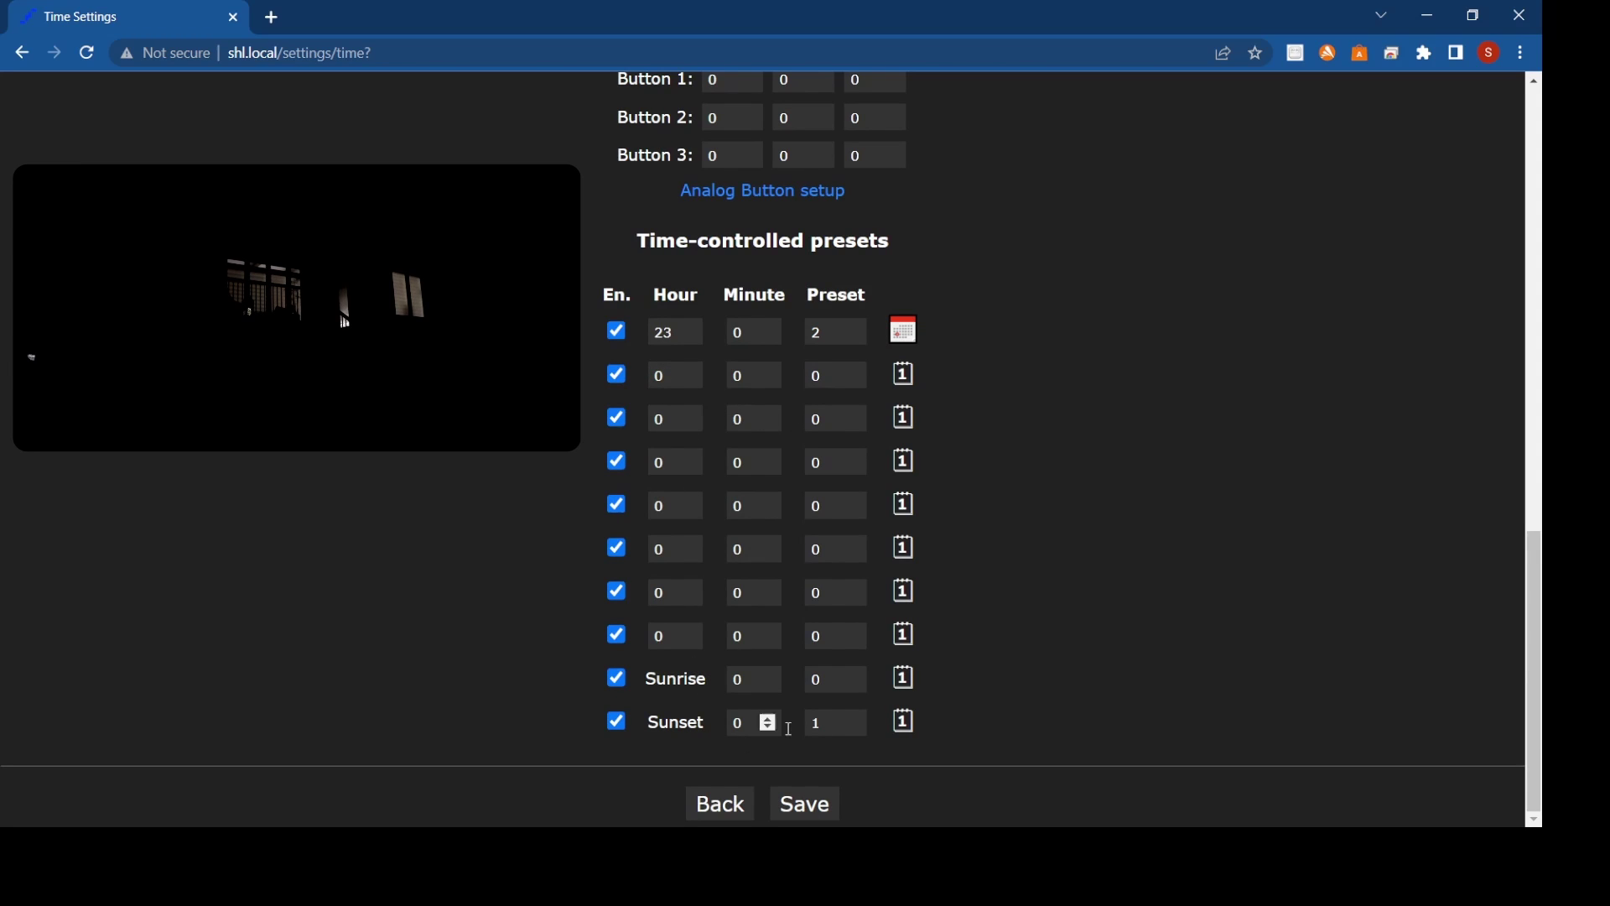
Step: Return the Sunset preset to 0 and schedule preset 1 at 17:00 in row 2
{"action": "left_click", "coordinate": [831, 722]}
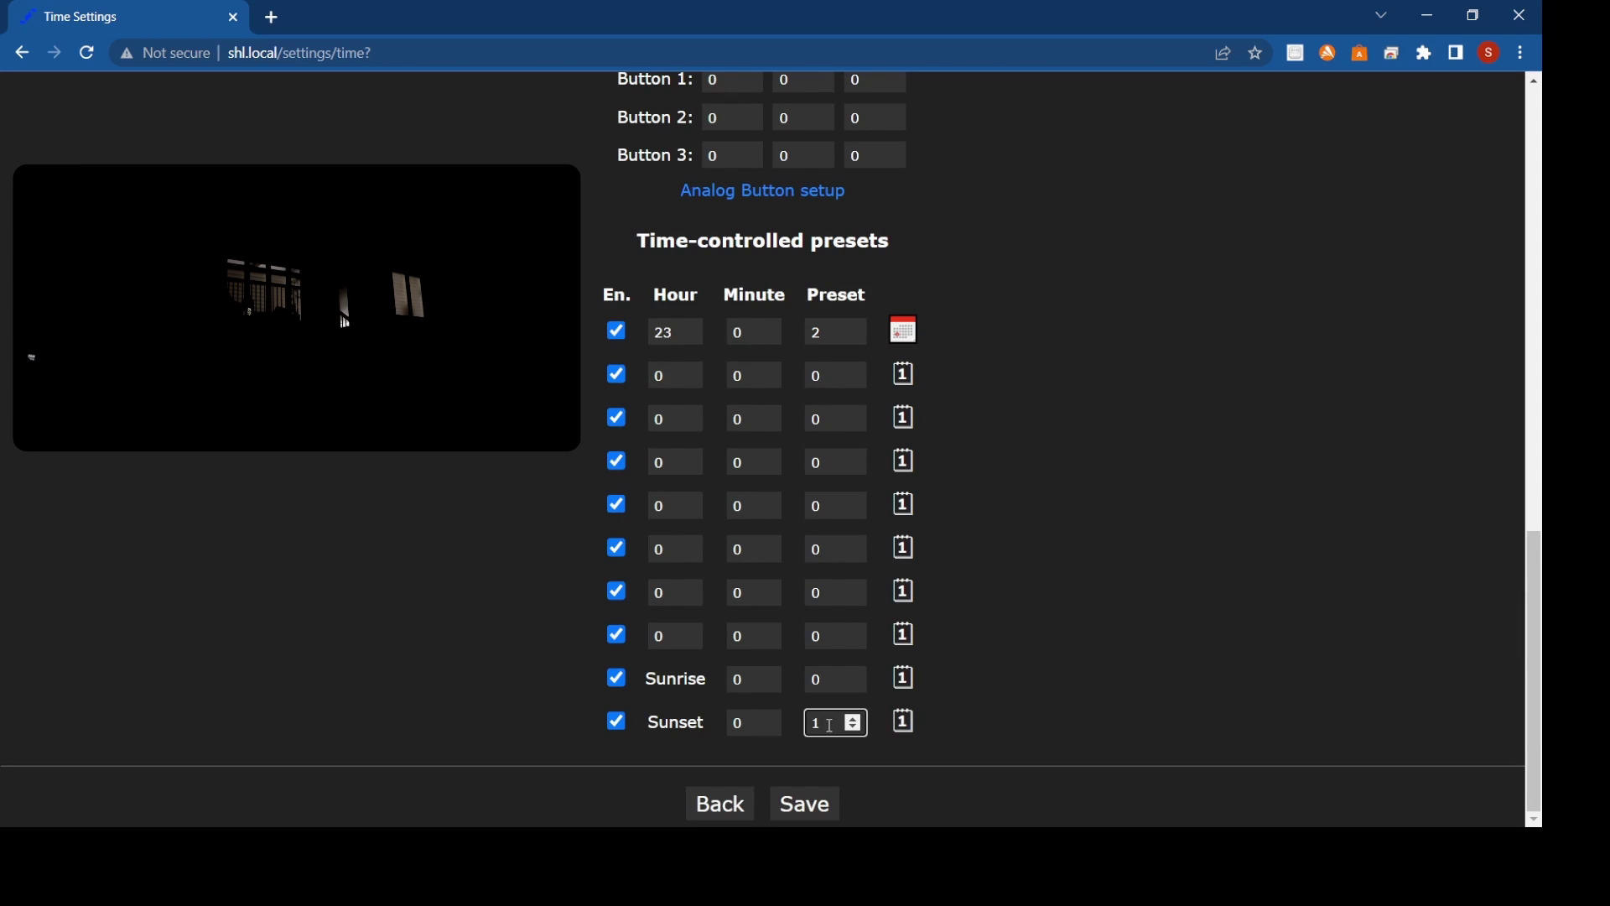
{"action": "type", "text": "0"}
{"action": "left_click", "coordinate": [668, 376]}
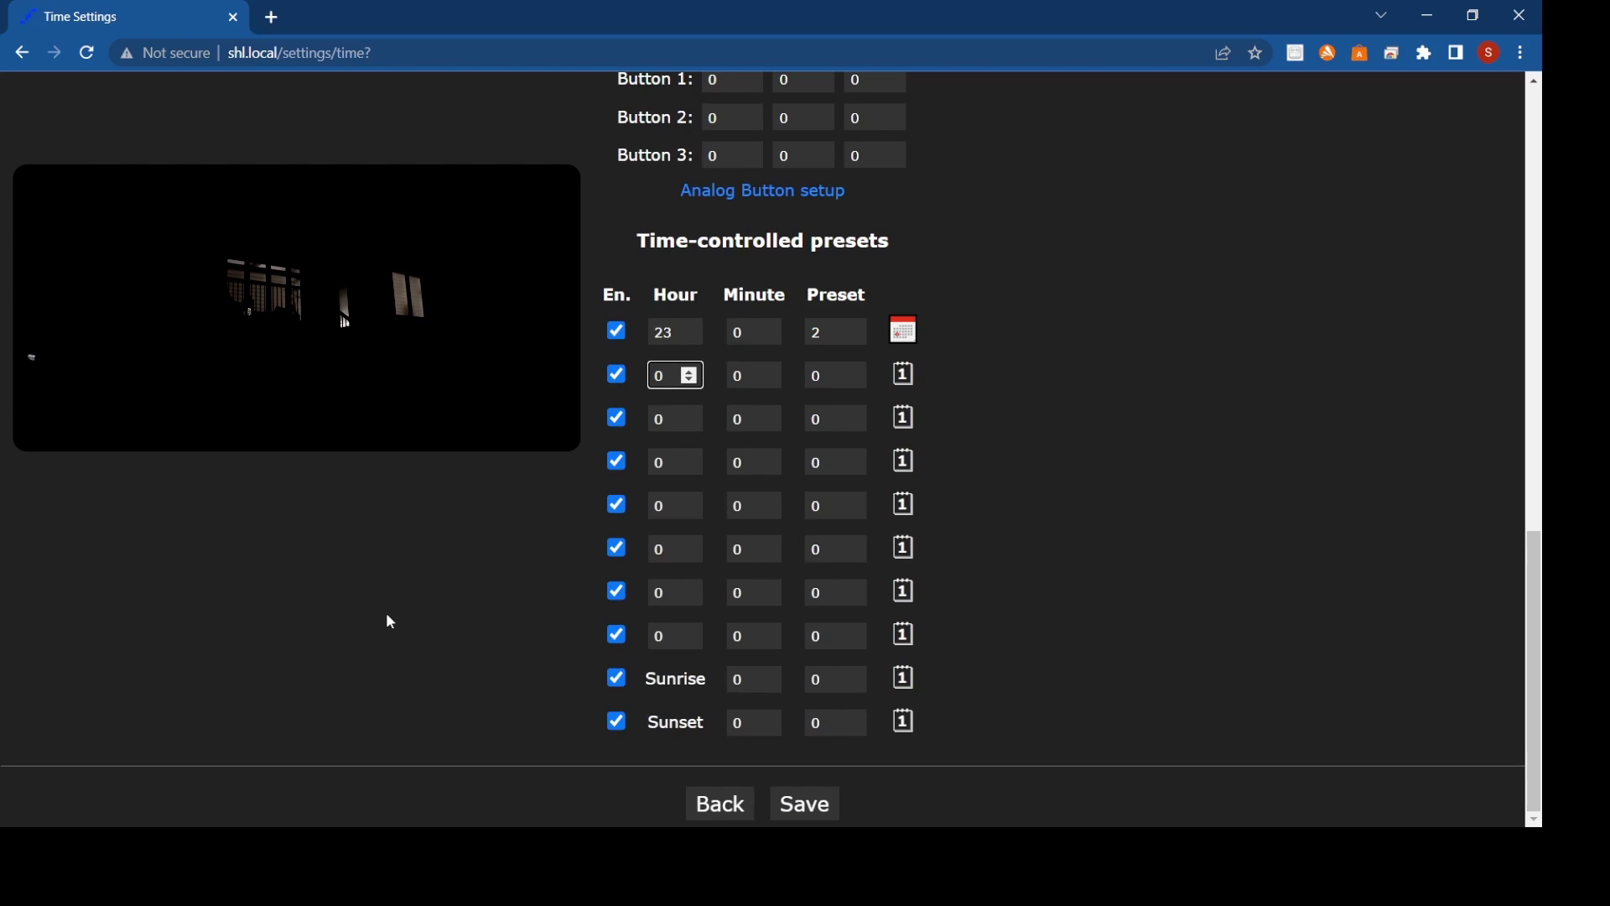
{"action": "type", "text": "1"}
{"action": "type", "text": "7"}
{"action": "left_click", "coordinate": [831, 374]}
{"action": "key", "text": "BackSpace"}
{"action": "type", "text": "1"}
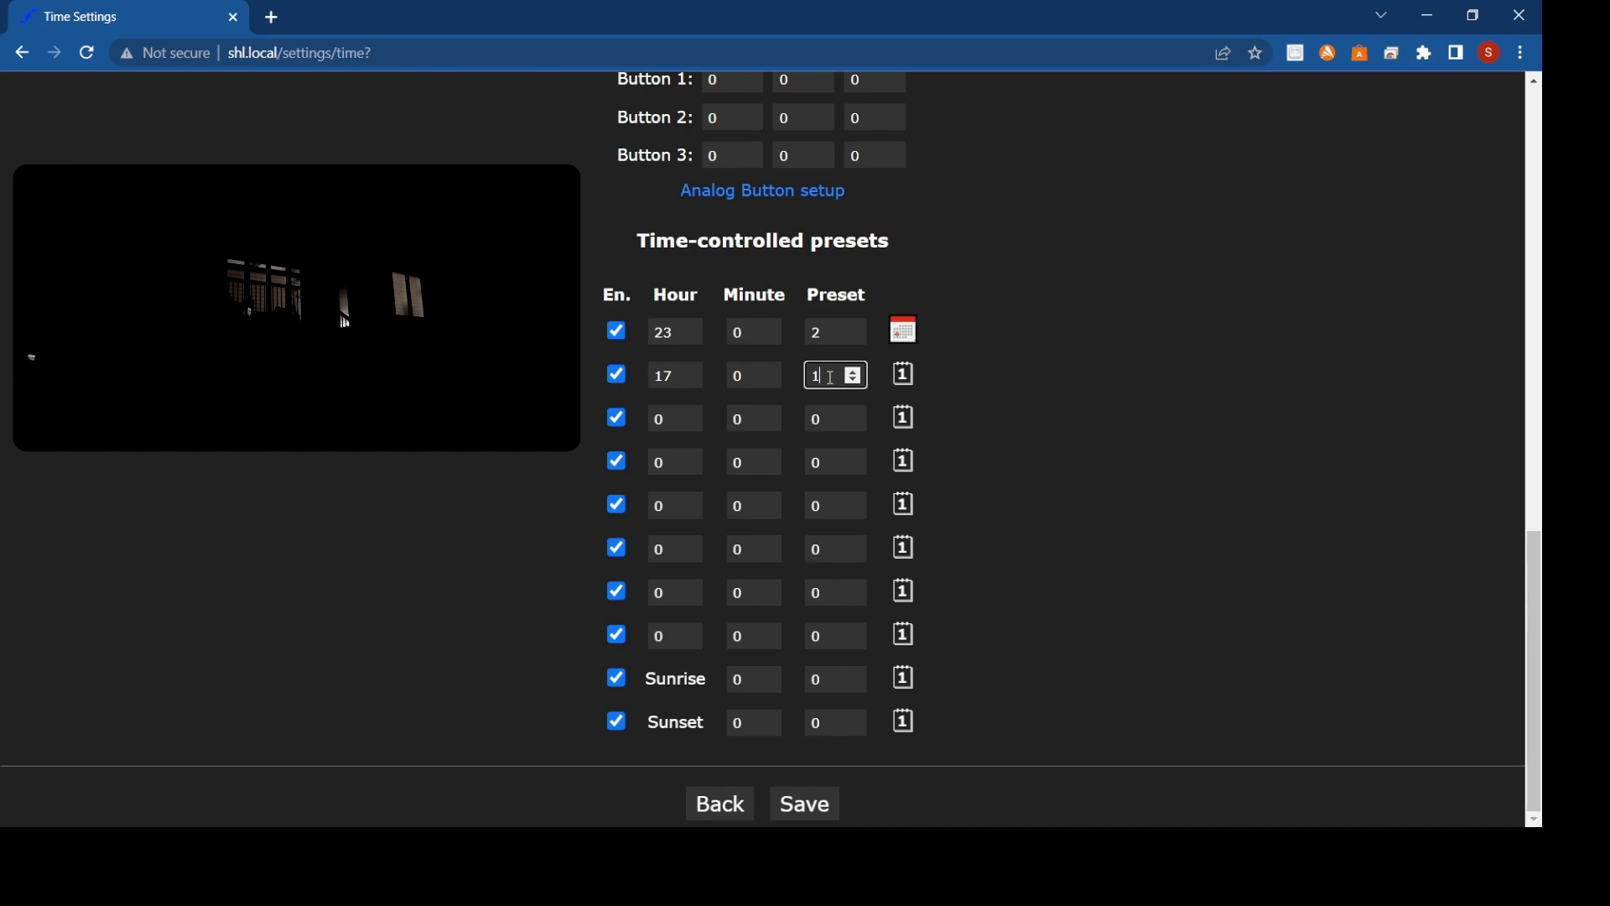
{"action": "left_click", "coordinate": [1033, 425]}
Step: Save the schedule, return to the main page, turn the lights on and show the presets list
{"action": "left_click", "coordinate": [804, 804]}
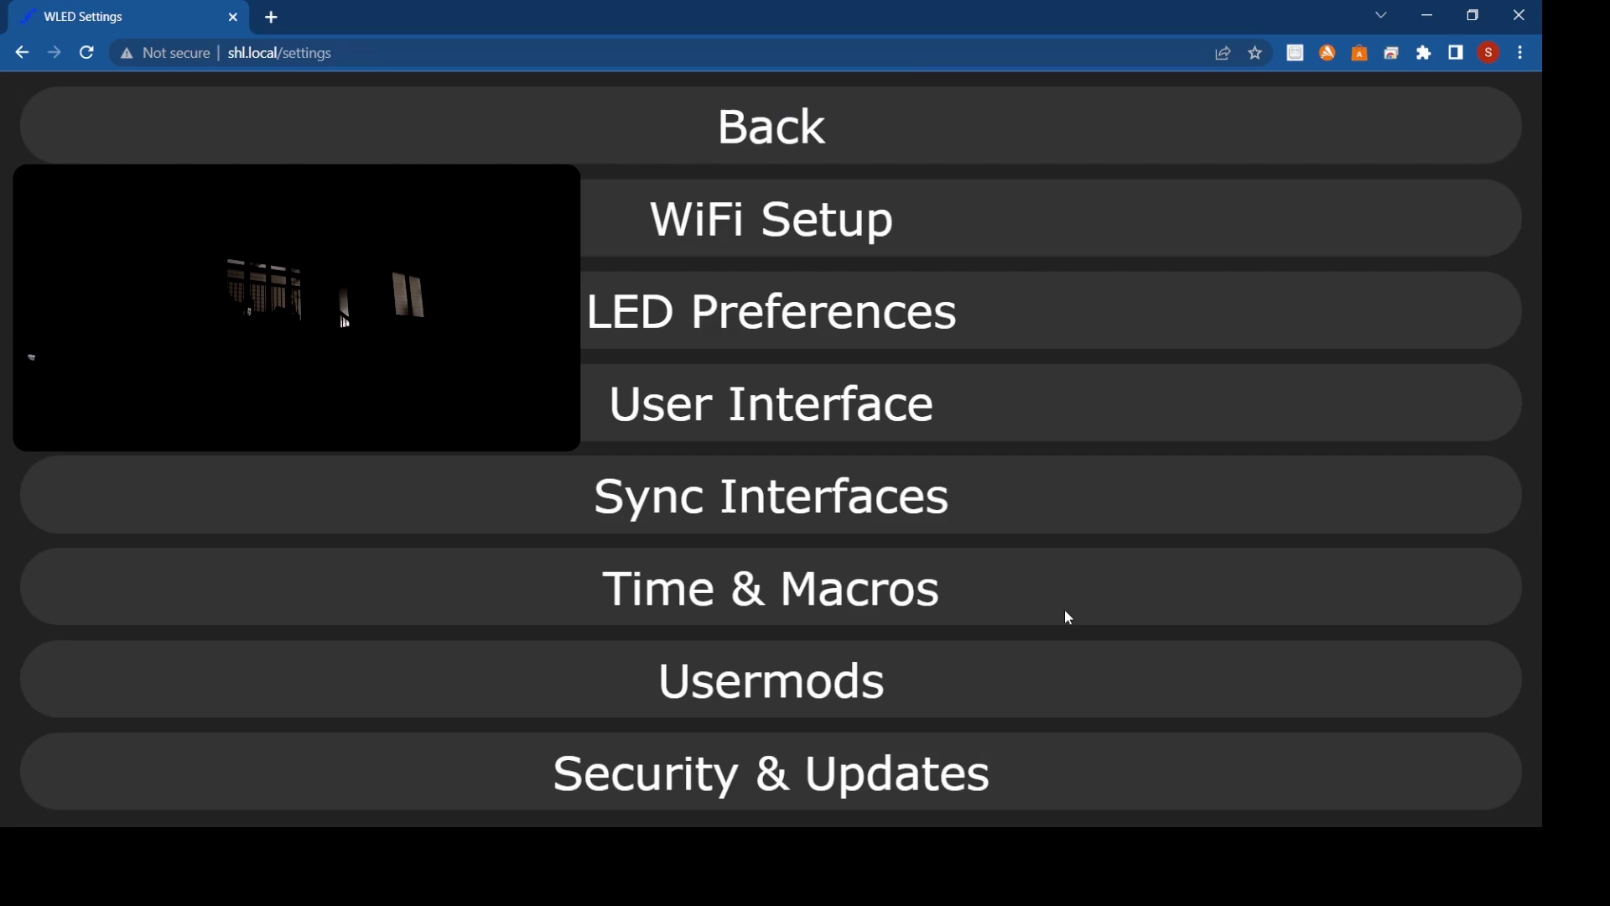
{"action": "left_click", "coordinate": [808, 153]}
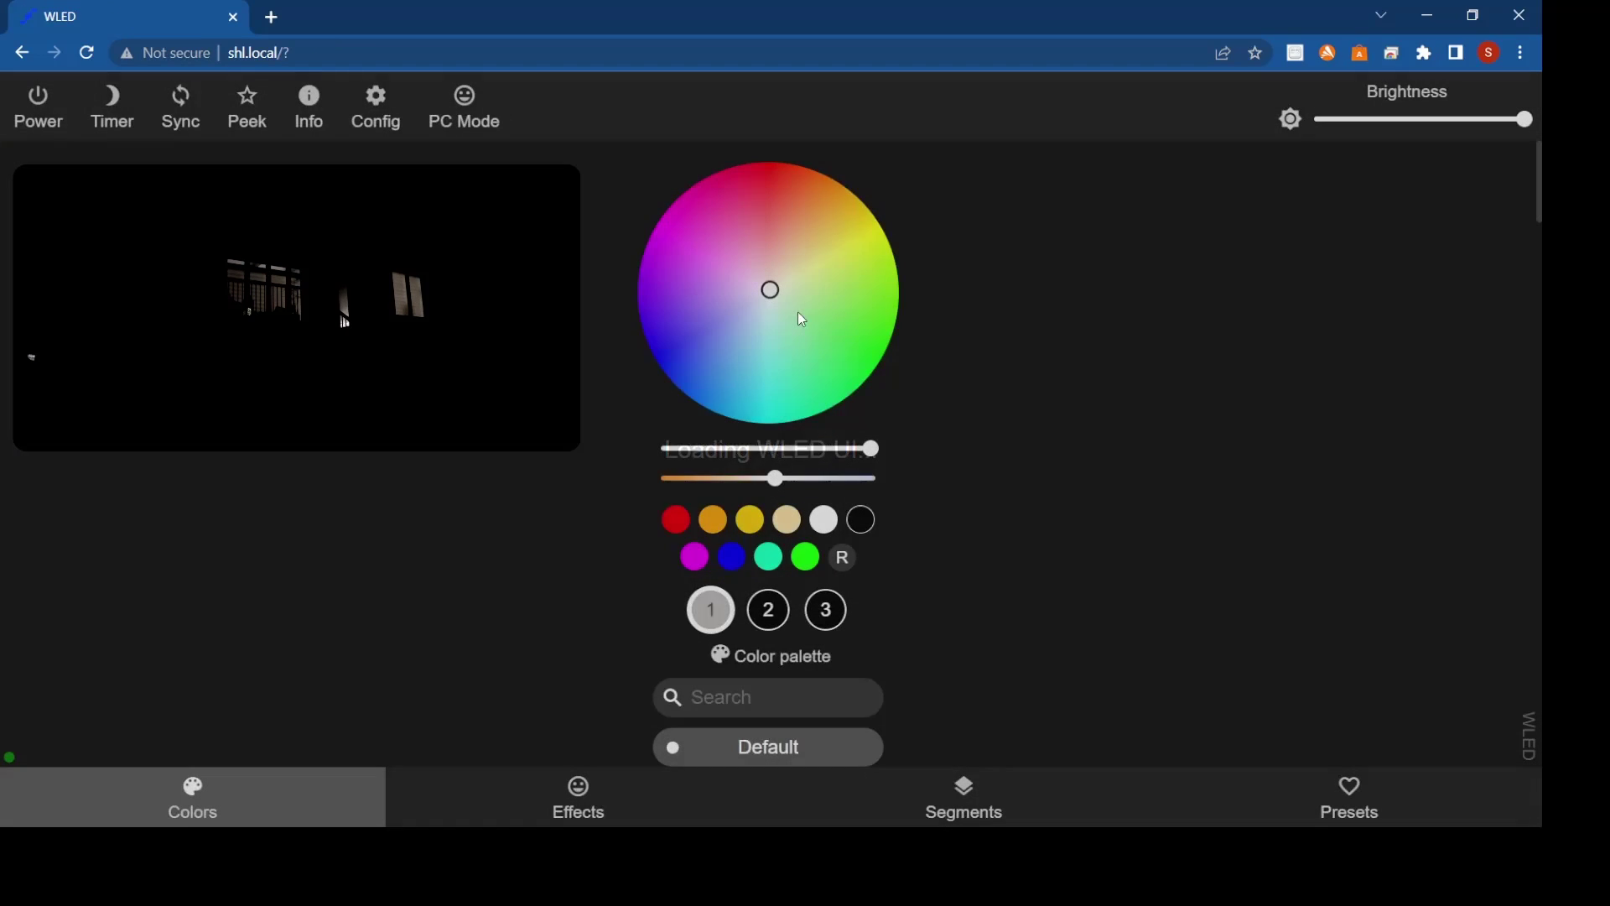
{"action": "left_click", "coordinate": [38, 111]}
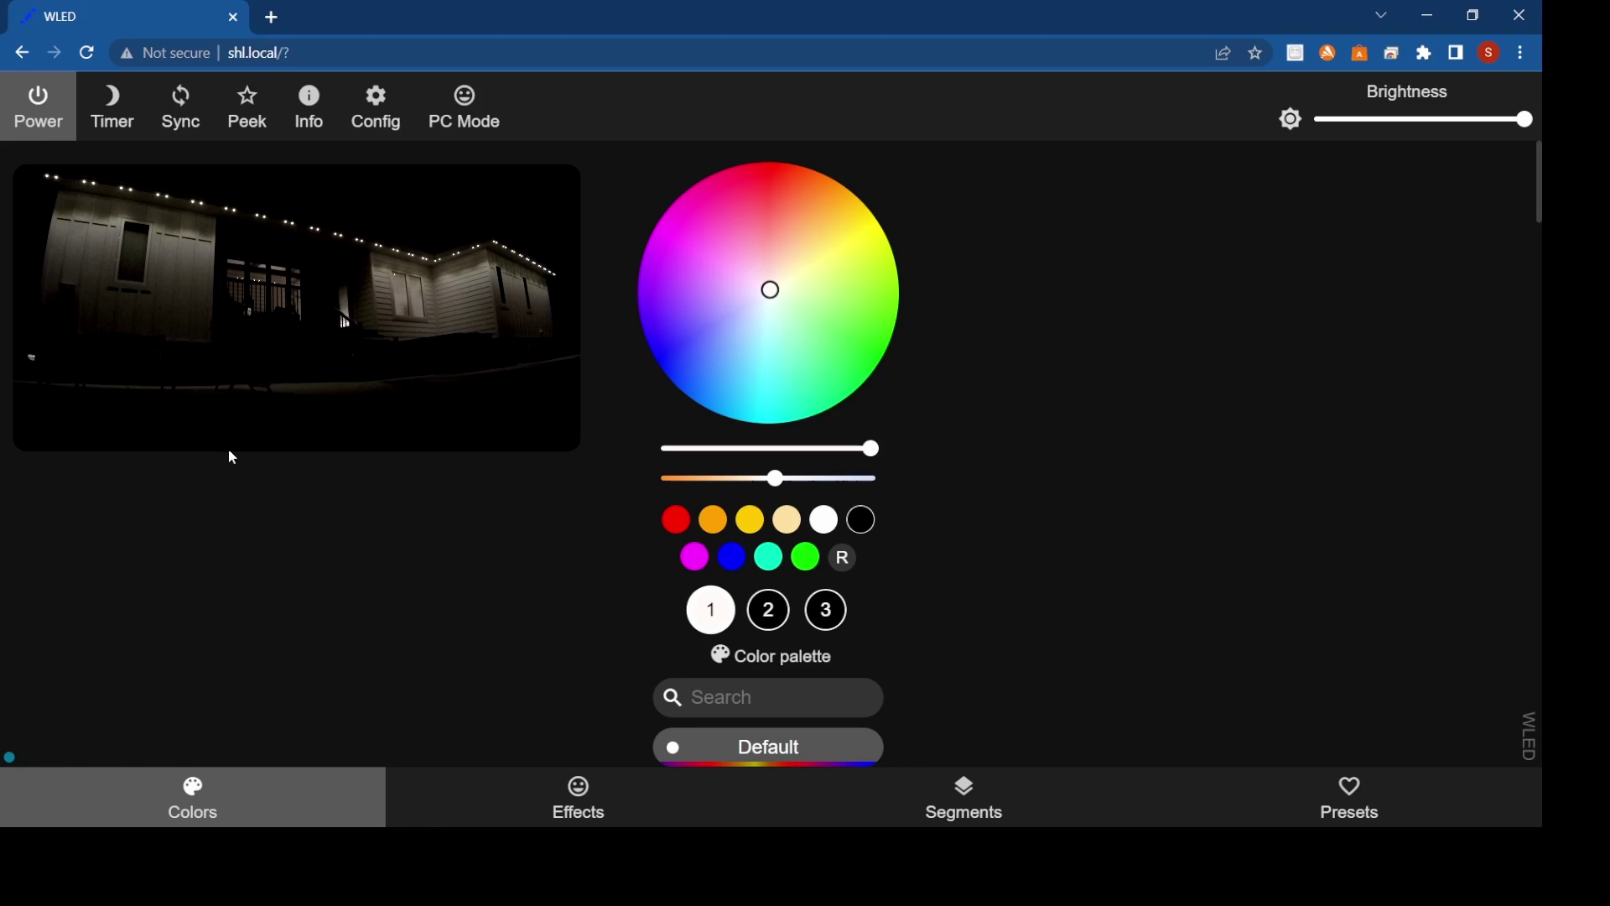
{"action": "scroll", "coordinate": [592, 446], "scroll_direction": "down", "scroll_amount": 5}
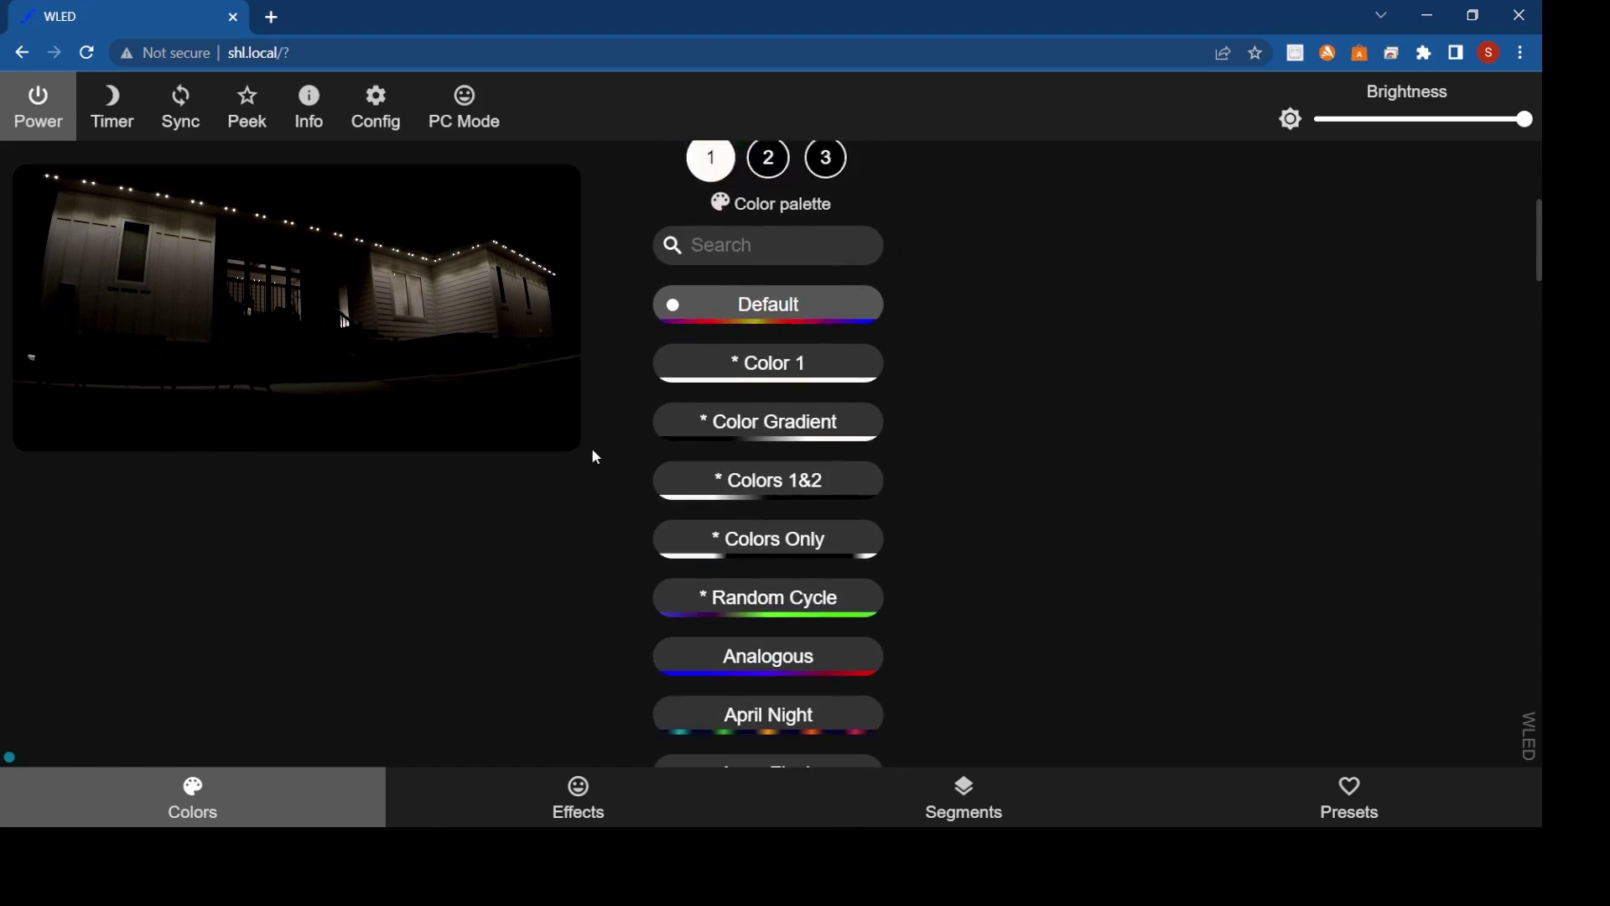
{"action": "scroll", "coordinate": [881, 566], "scroll_direction": "up", "scroll_amount": 5}
{"action": "left_click", "coordinate": [1349, 799]}
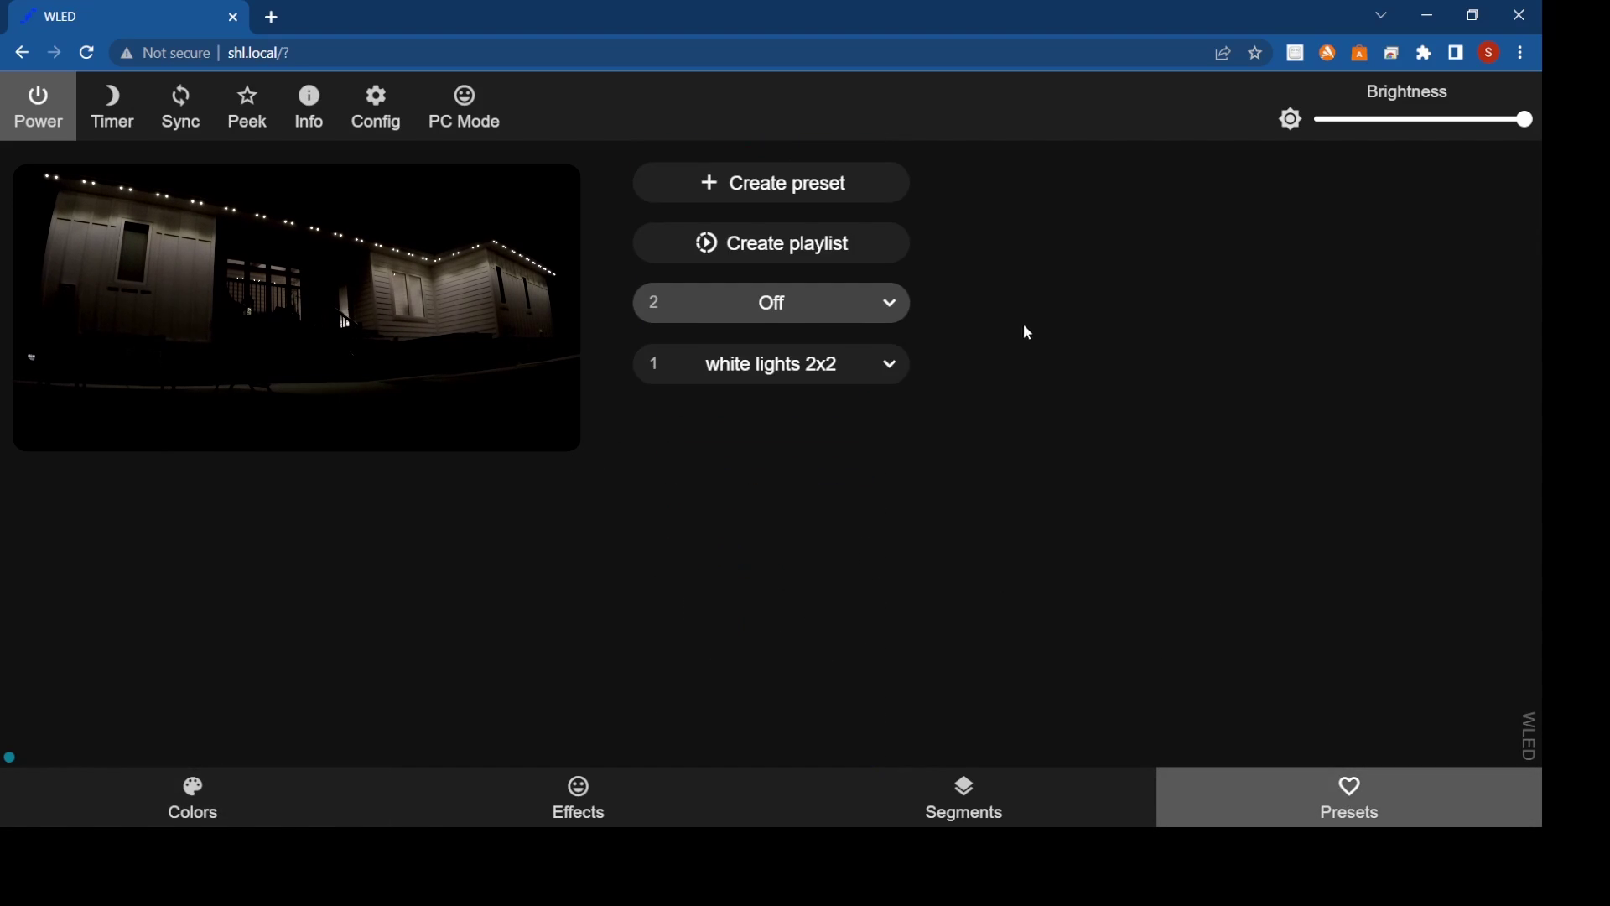